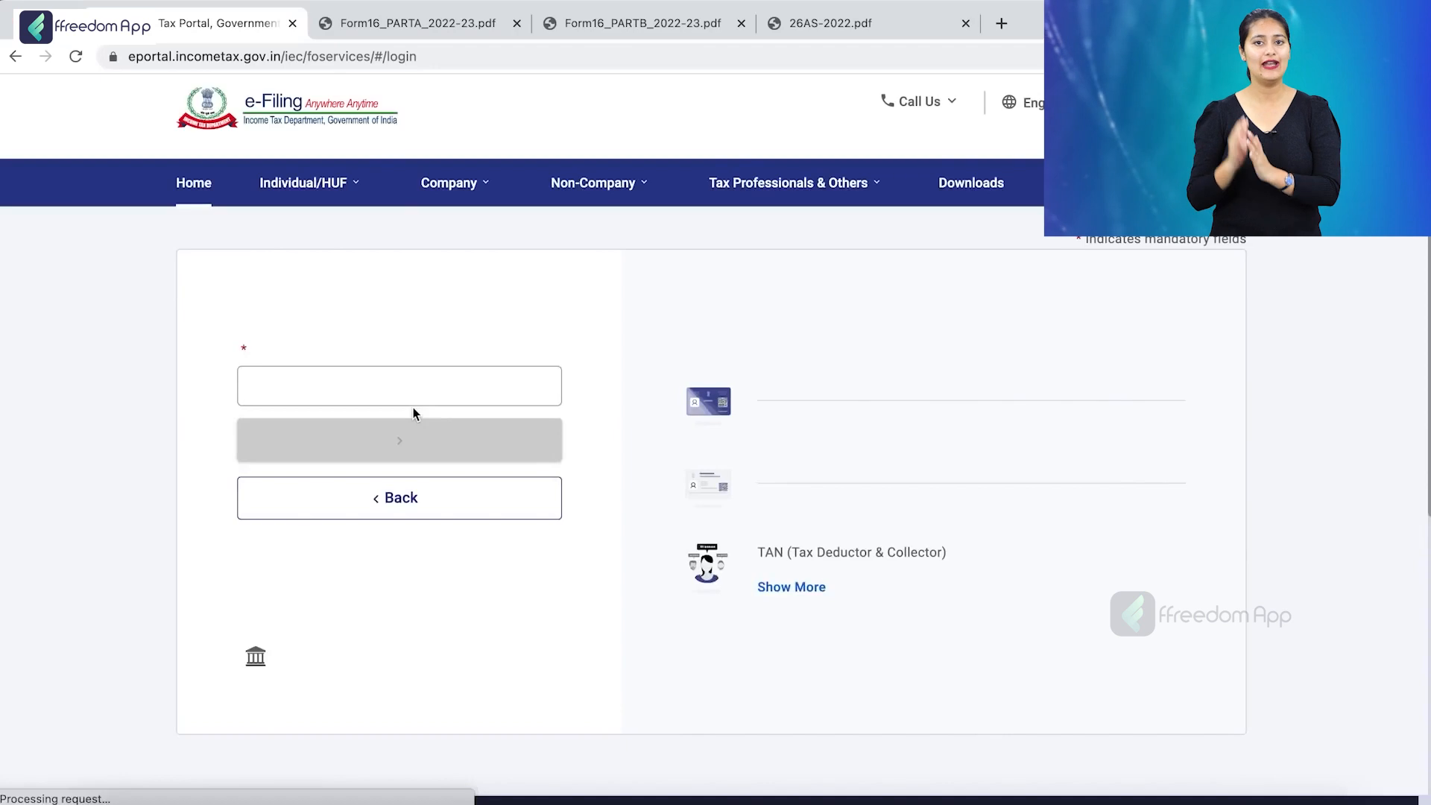
- Enter the account's user ID on the e-Filing login page and continue to the password page
left_click(317, 423)
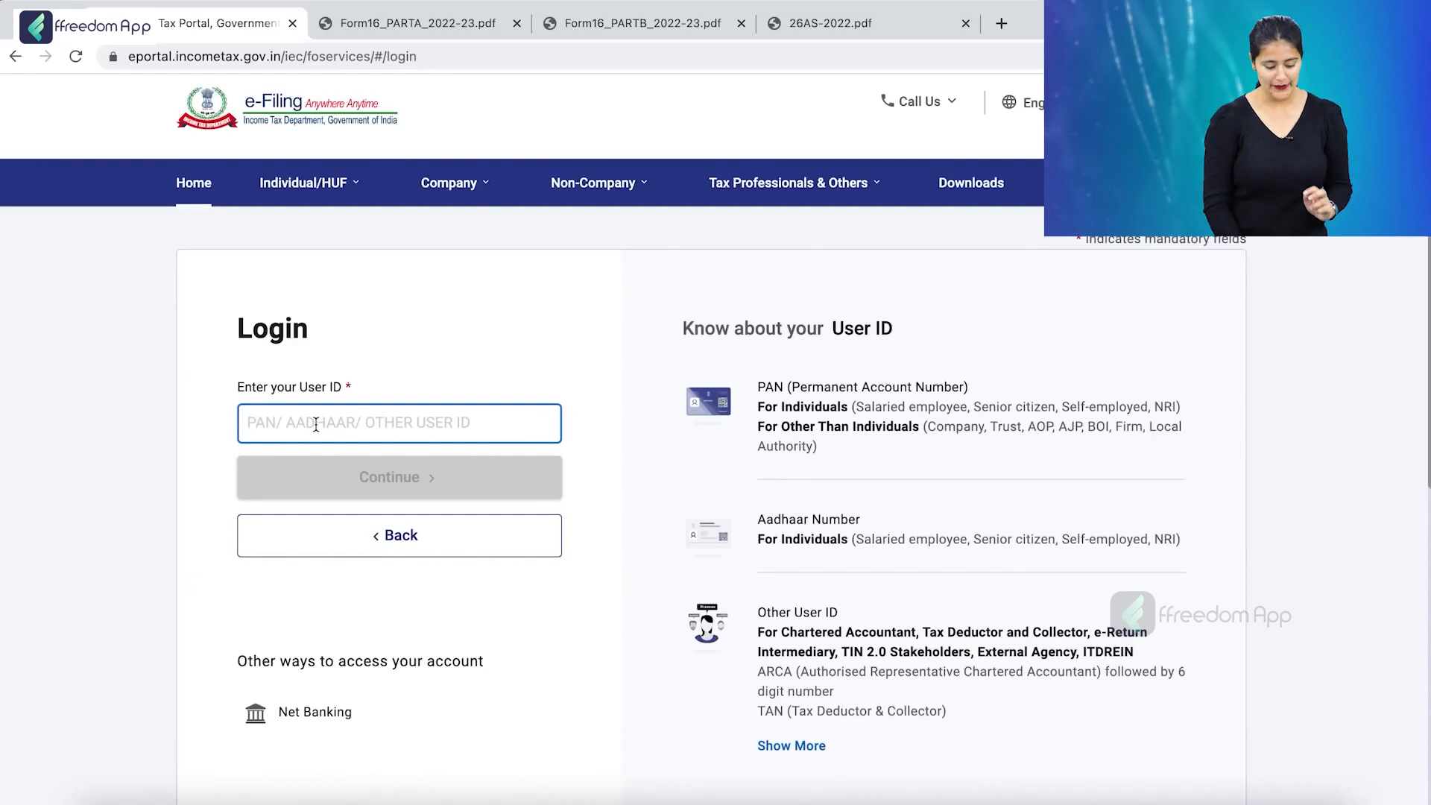
key("ctrl+v")
left_click(388, 482)
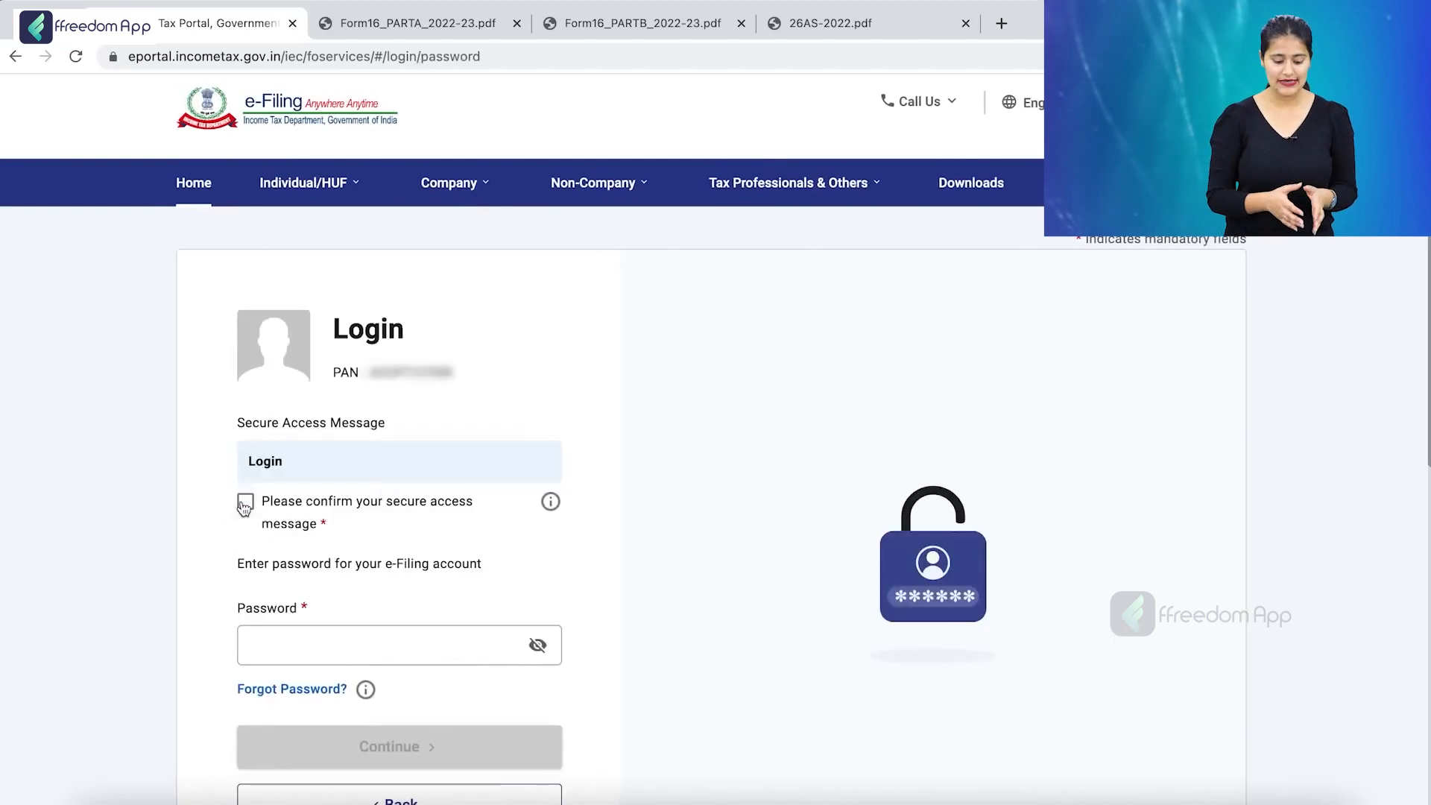
- Confirm the secure access message, enter the account password and log in
left_click(247, 507)
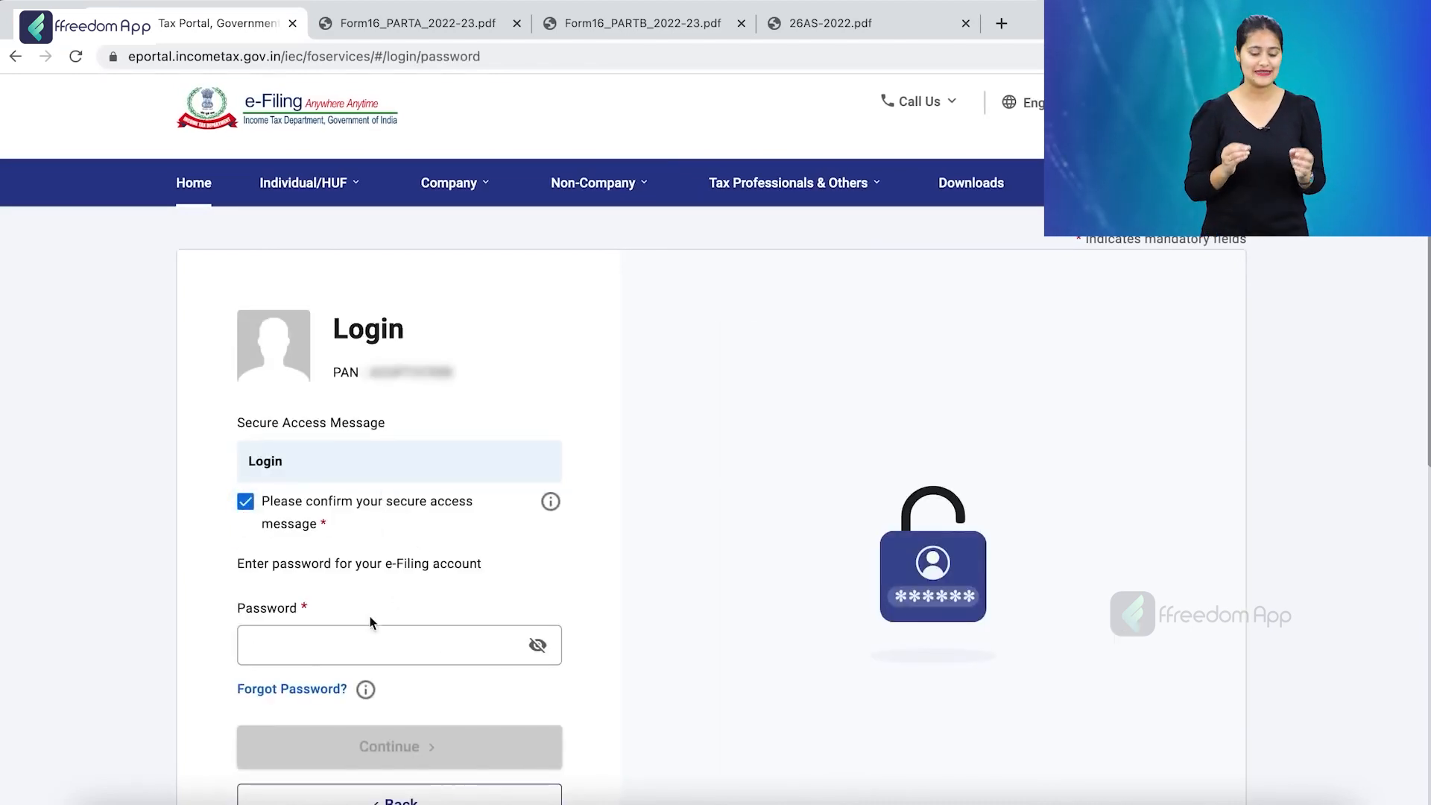
left_click(322, 645)
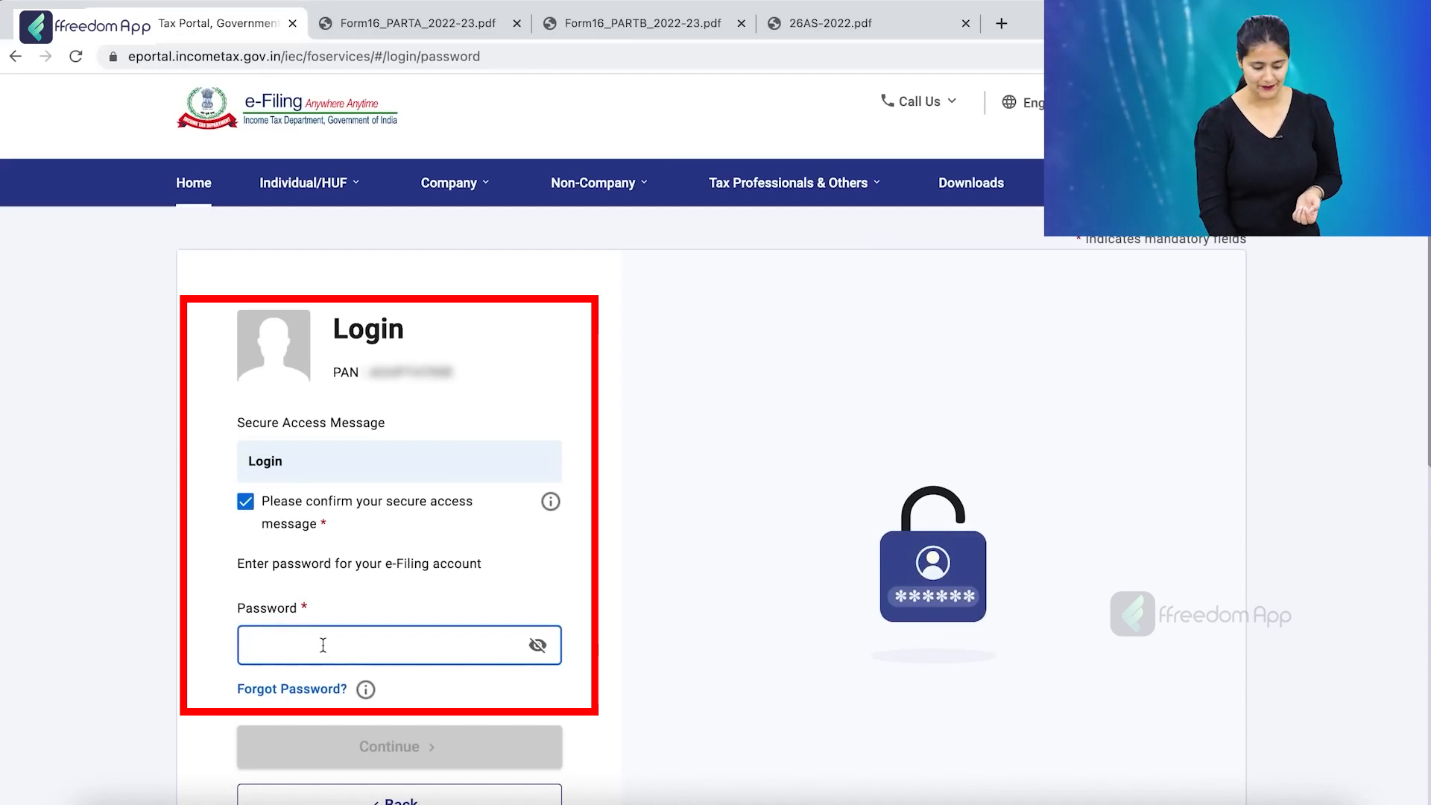
left_click(396, 755)
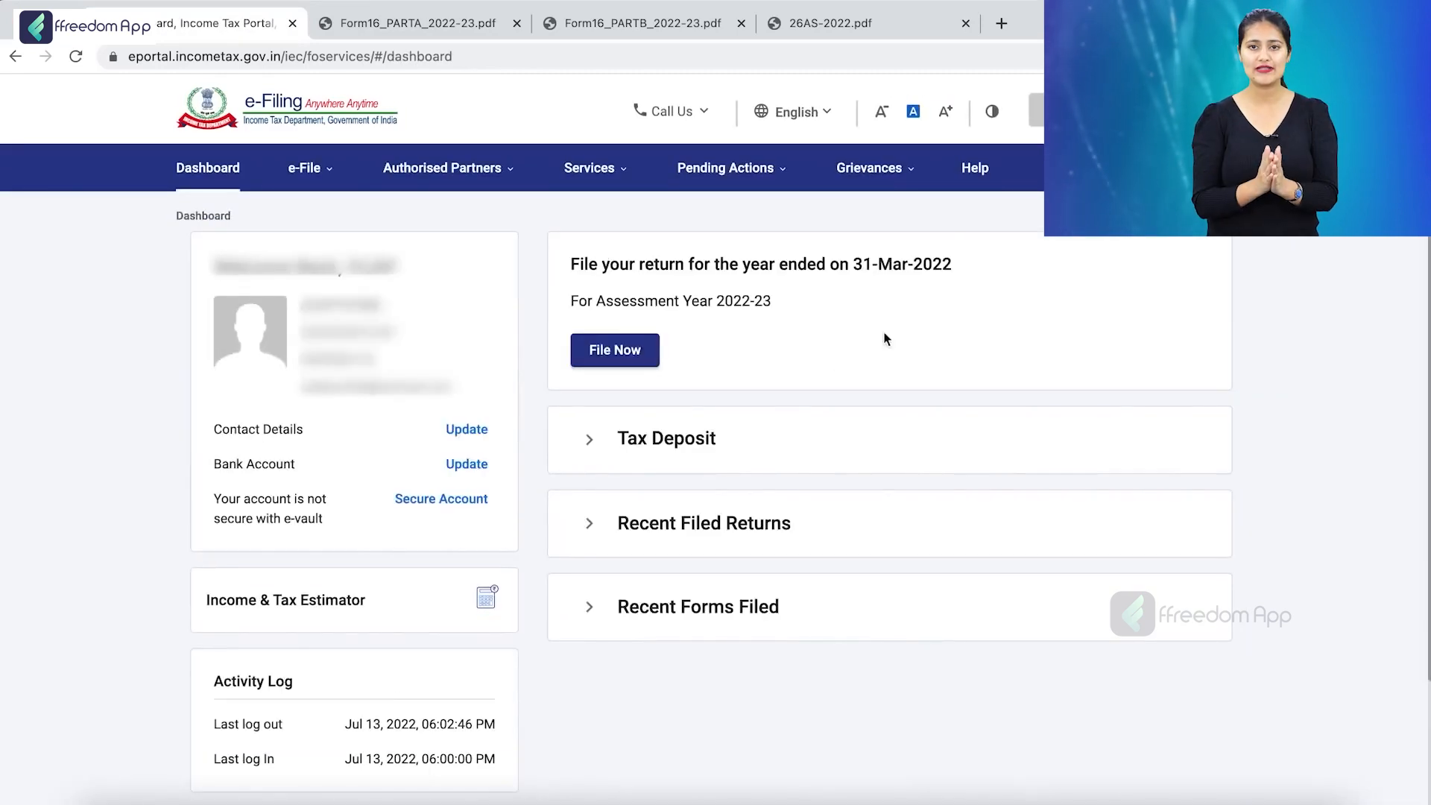
- Begin filing the income tax return for assessment year 2022-23 in Online mode
left_click(619, 358)
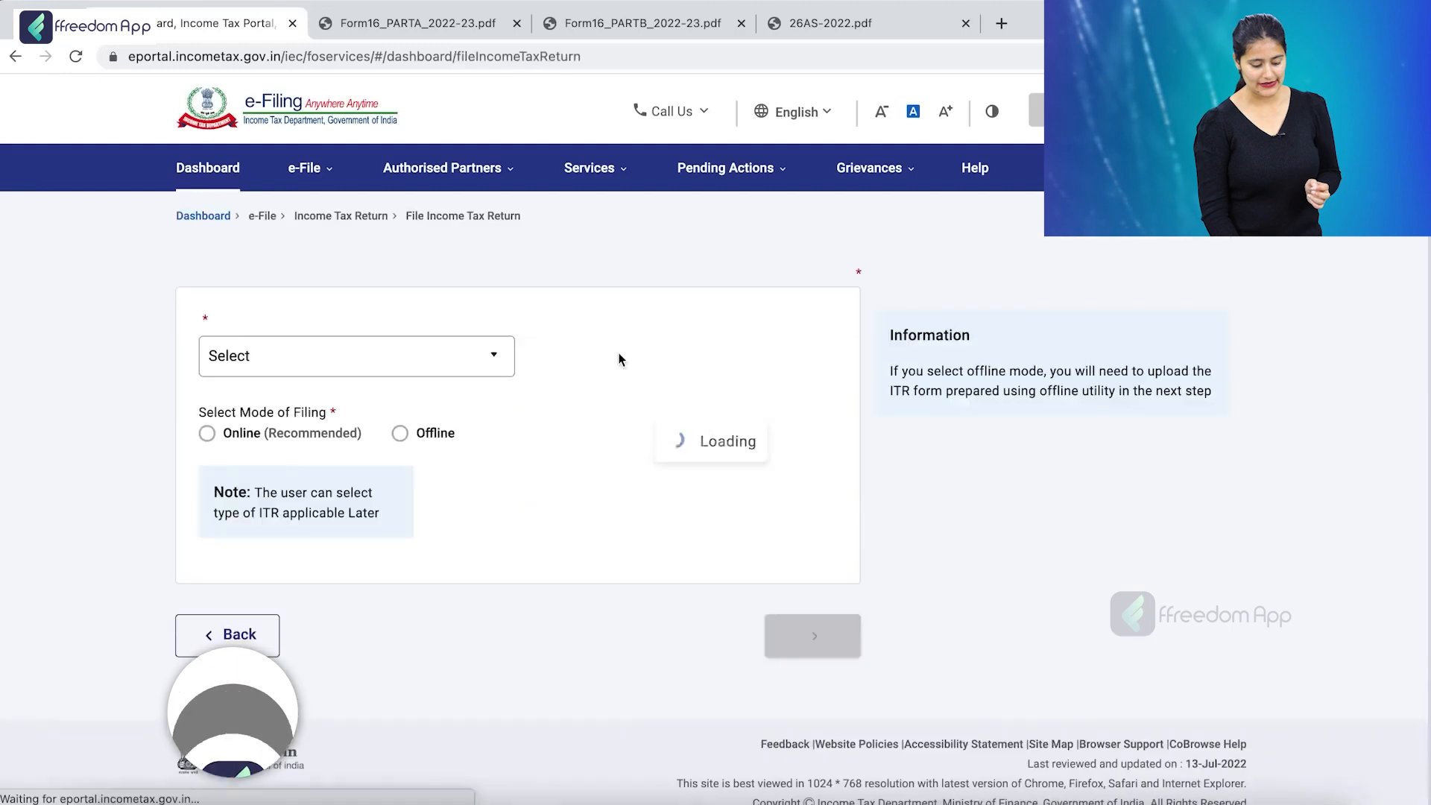
left_click(494, 395)
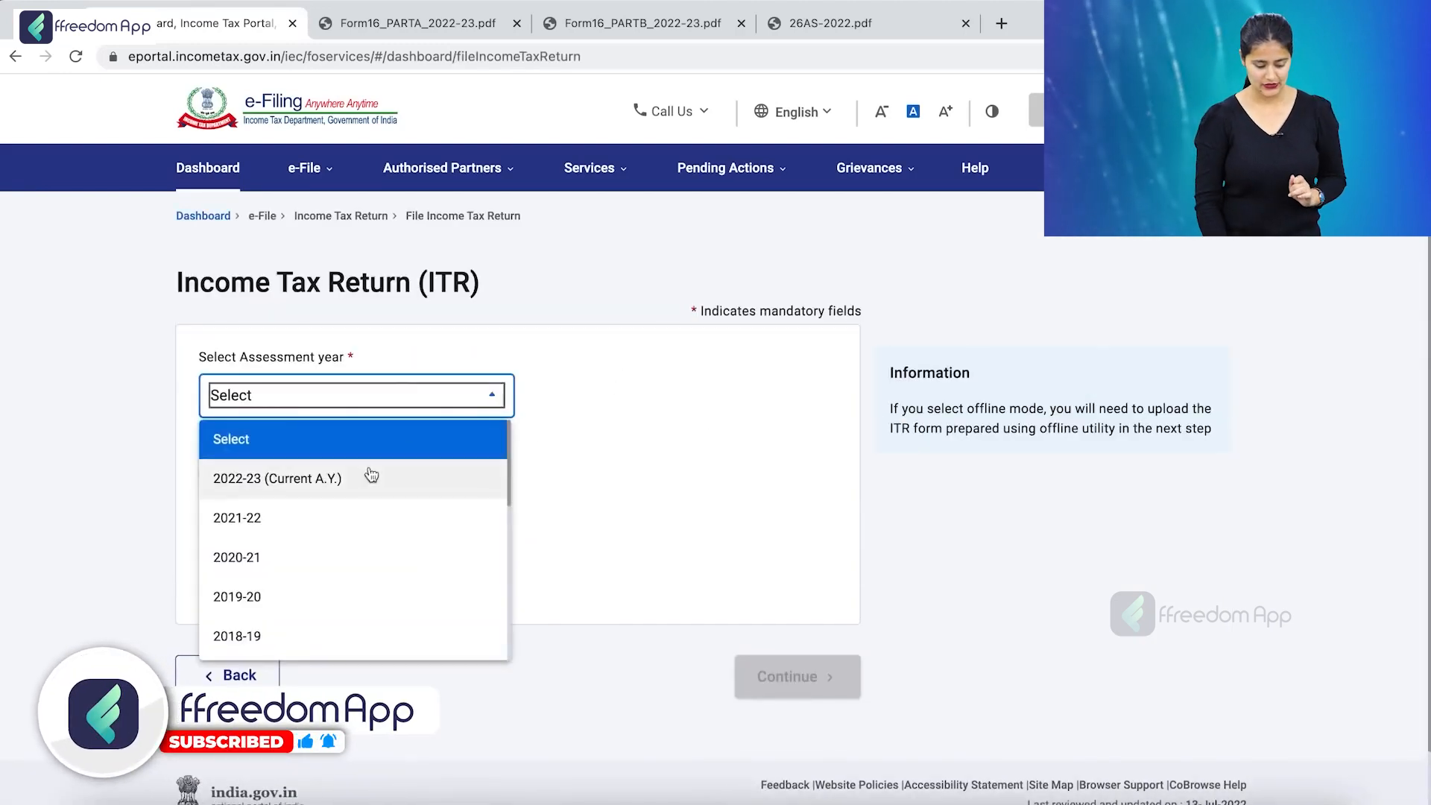
left_click(357, 481)
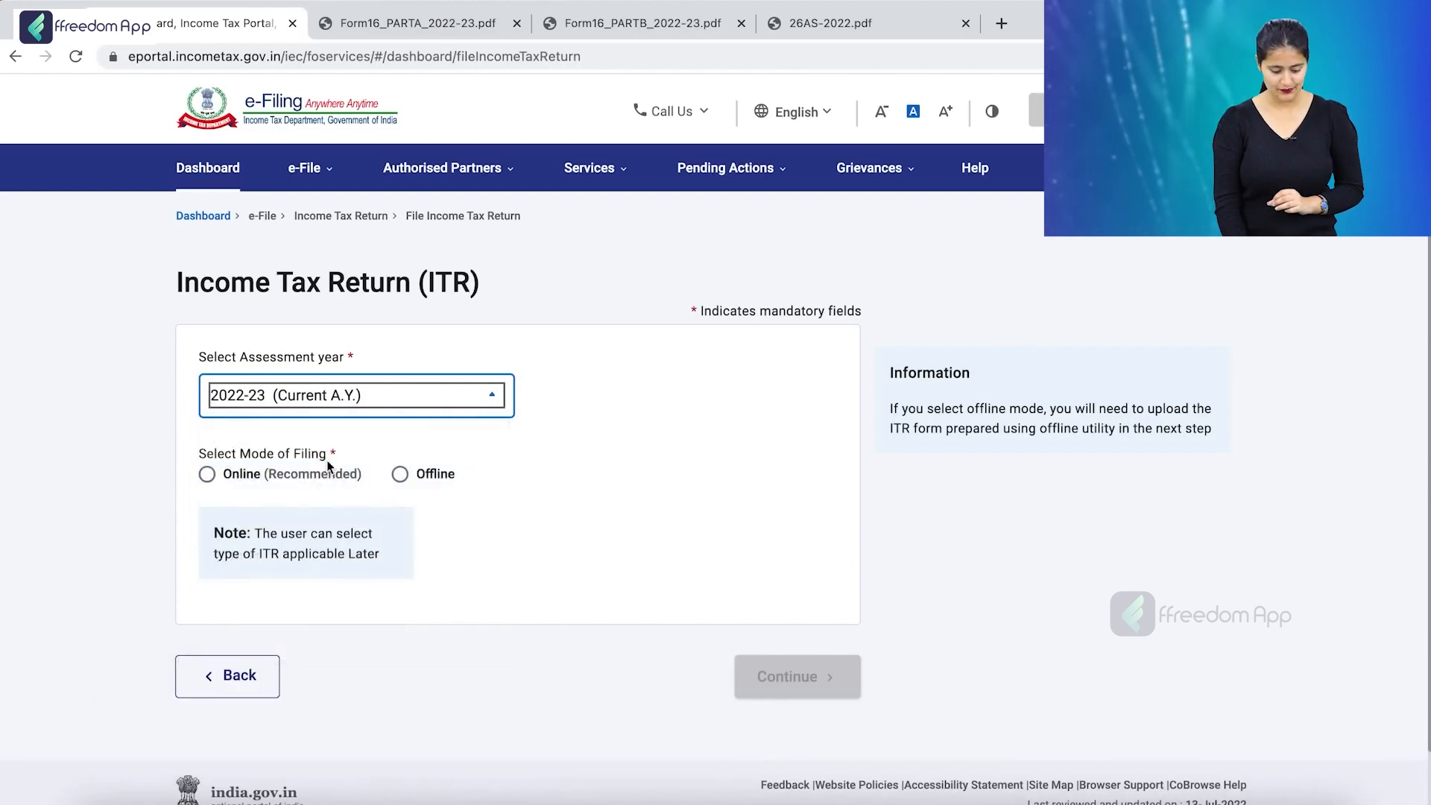
left_click(207, 476)
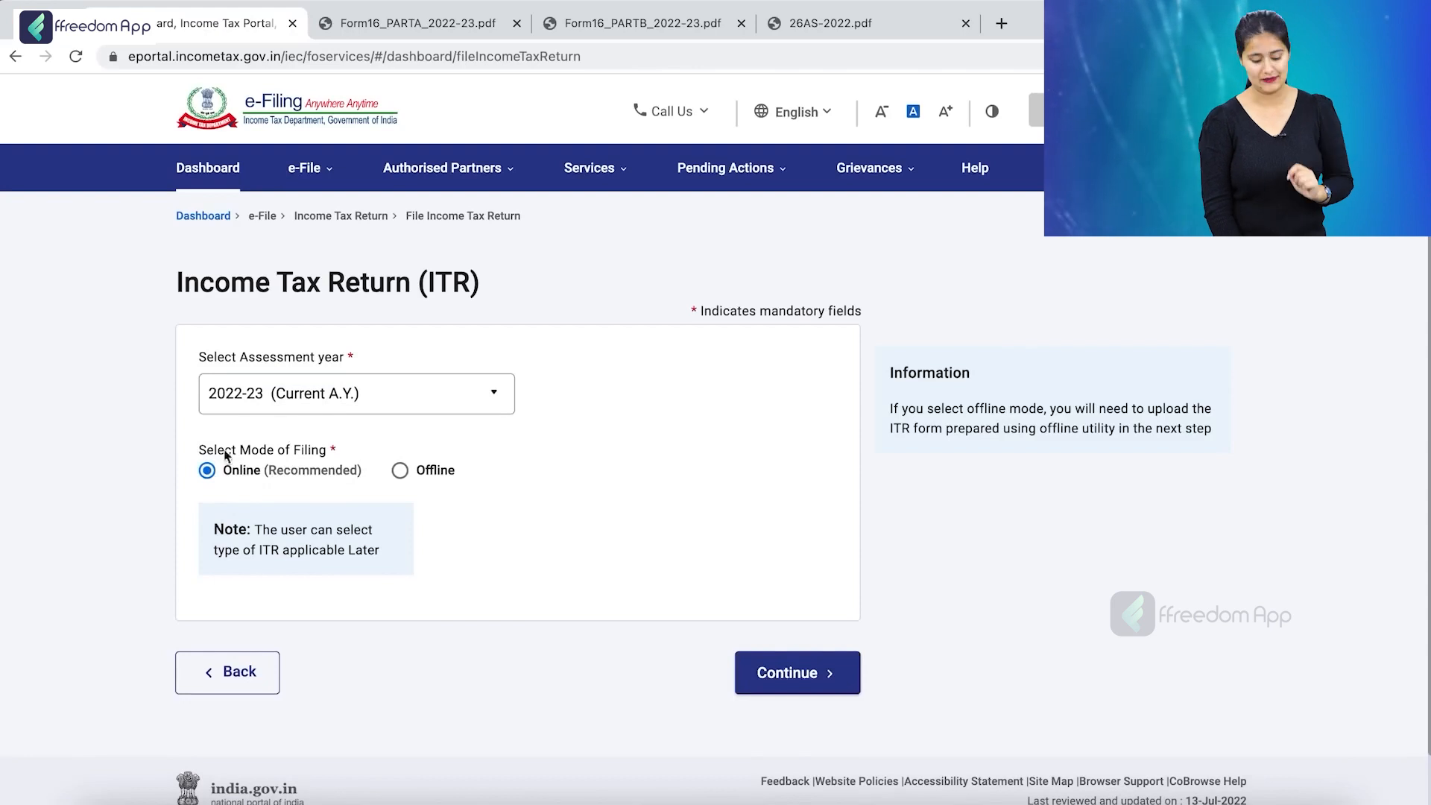
left_click(779, 675)
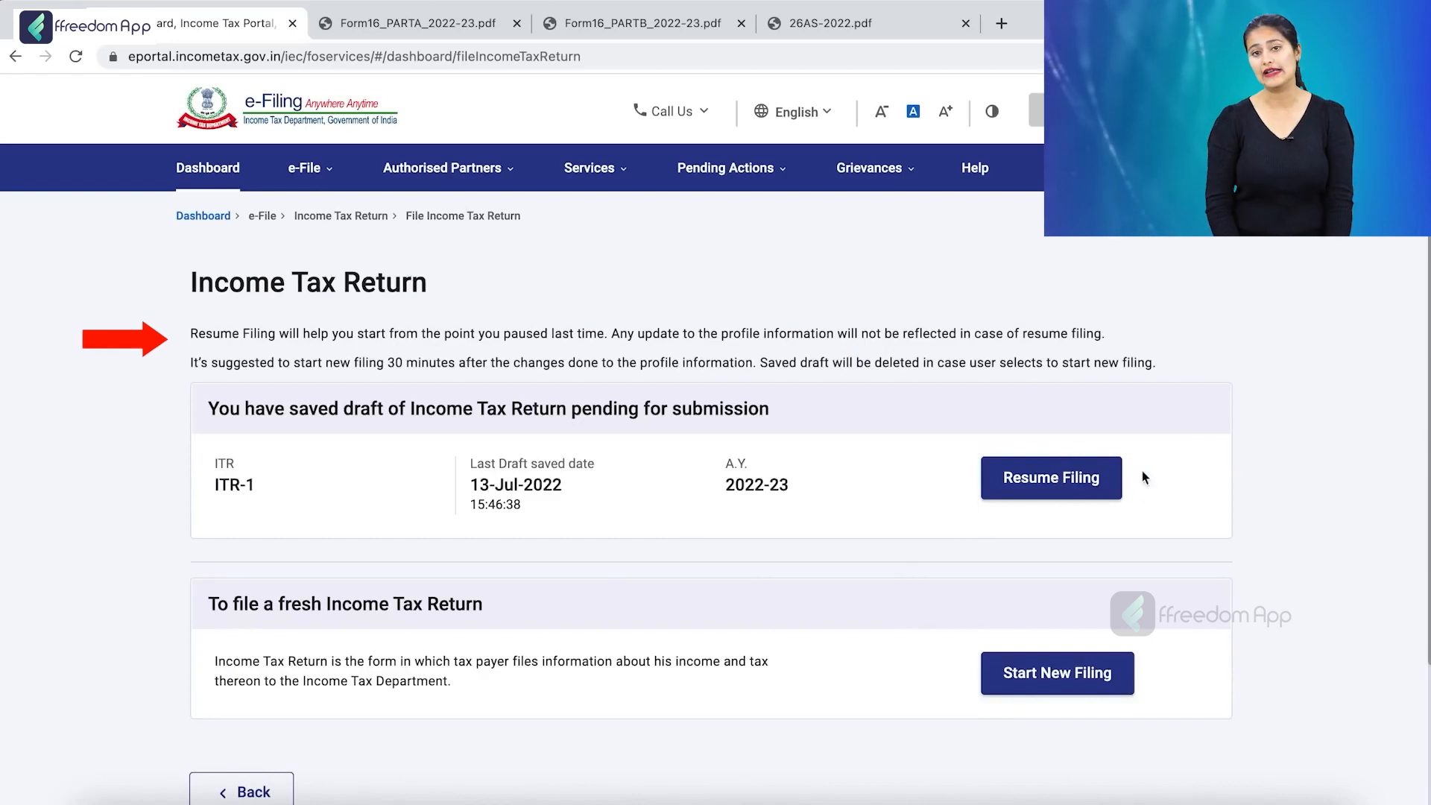
- Start a new filing with Individual status and proceed with the ITR-1 form
left_click(1060, 678)
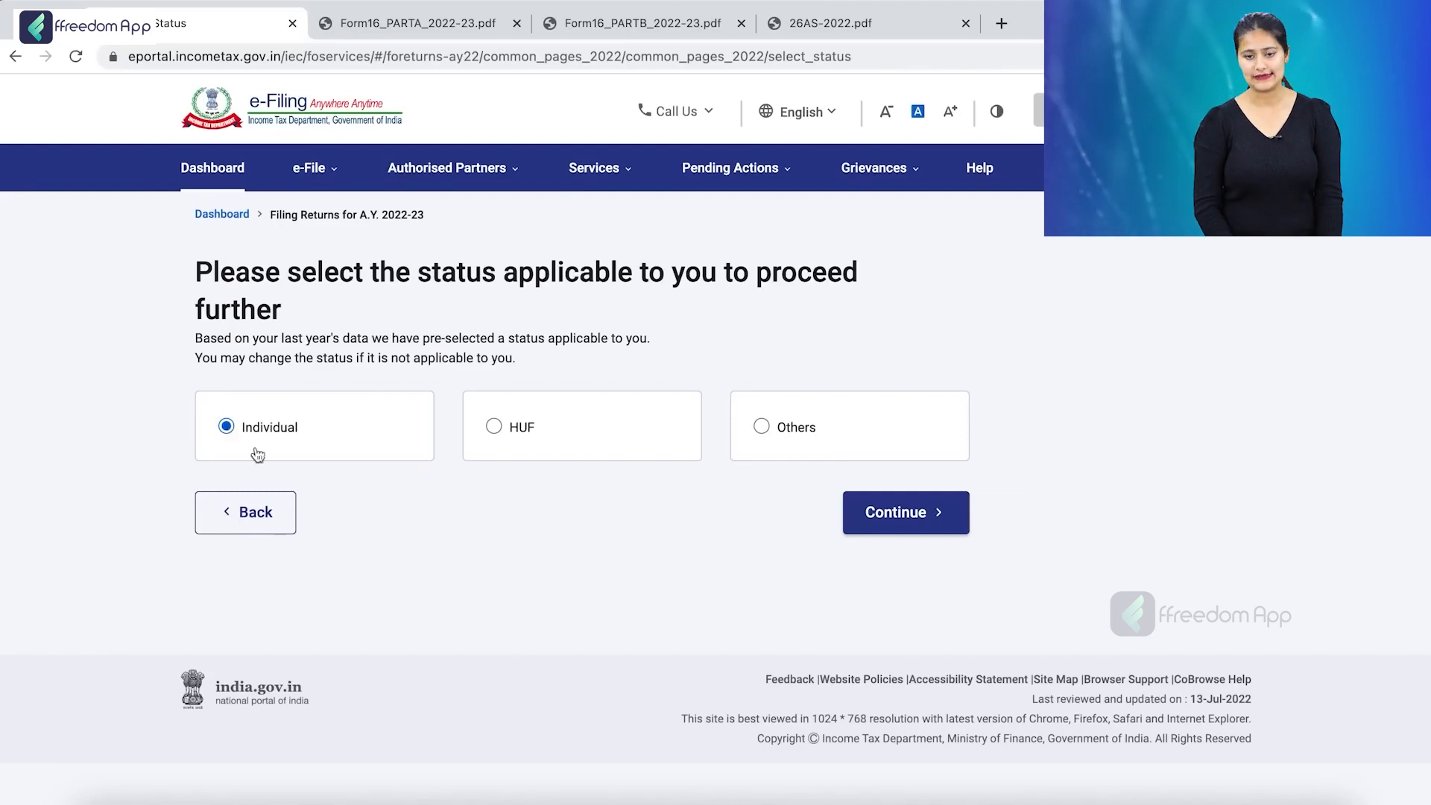
left_click(911, 512)
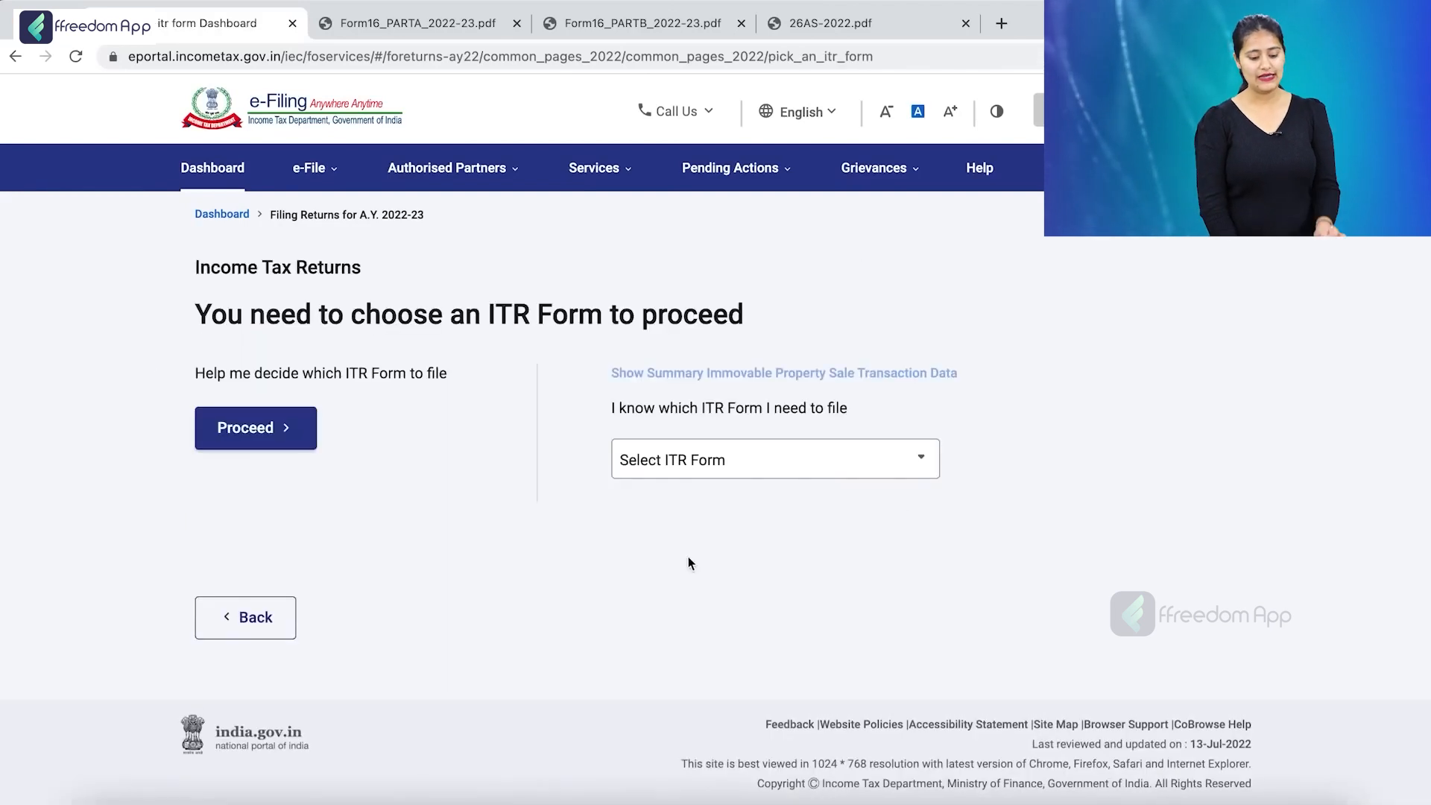
left_click(742, 468)
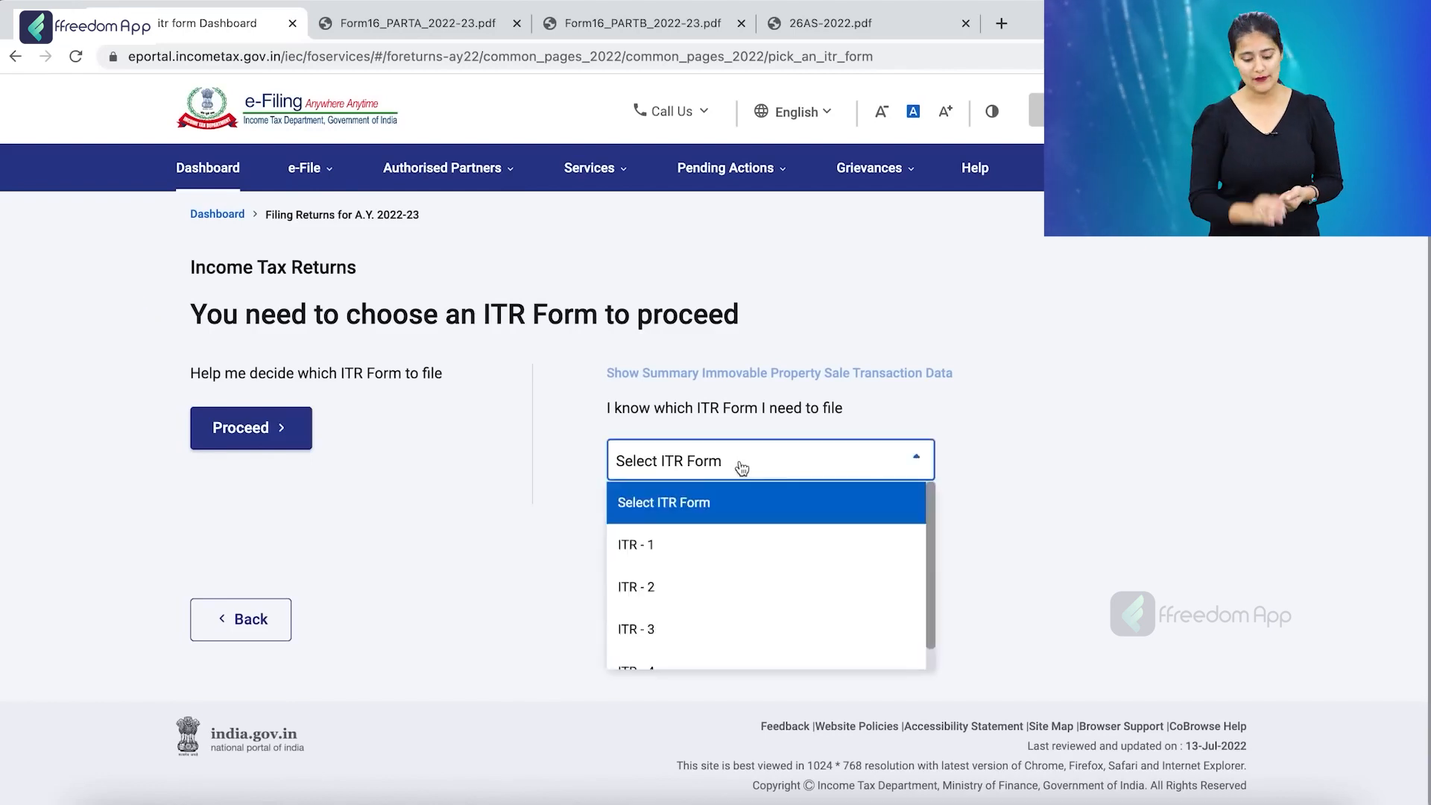
left_click(709, 543)
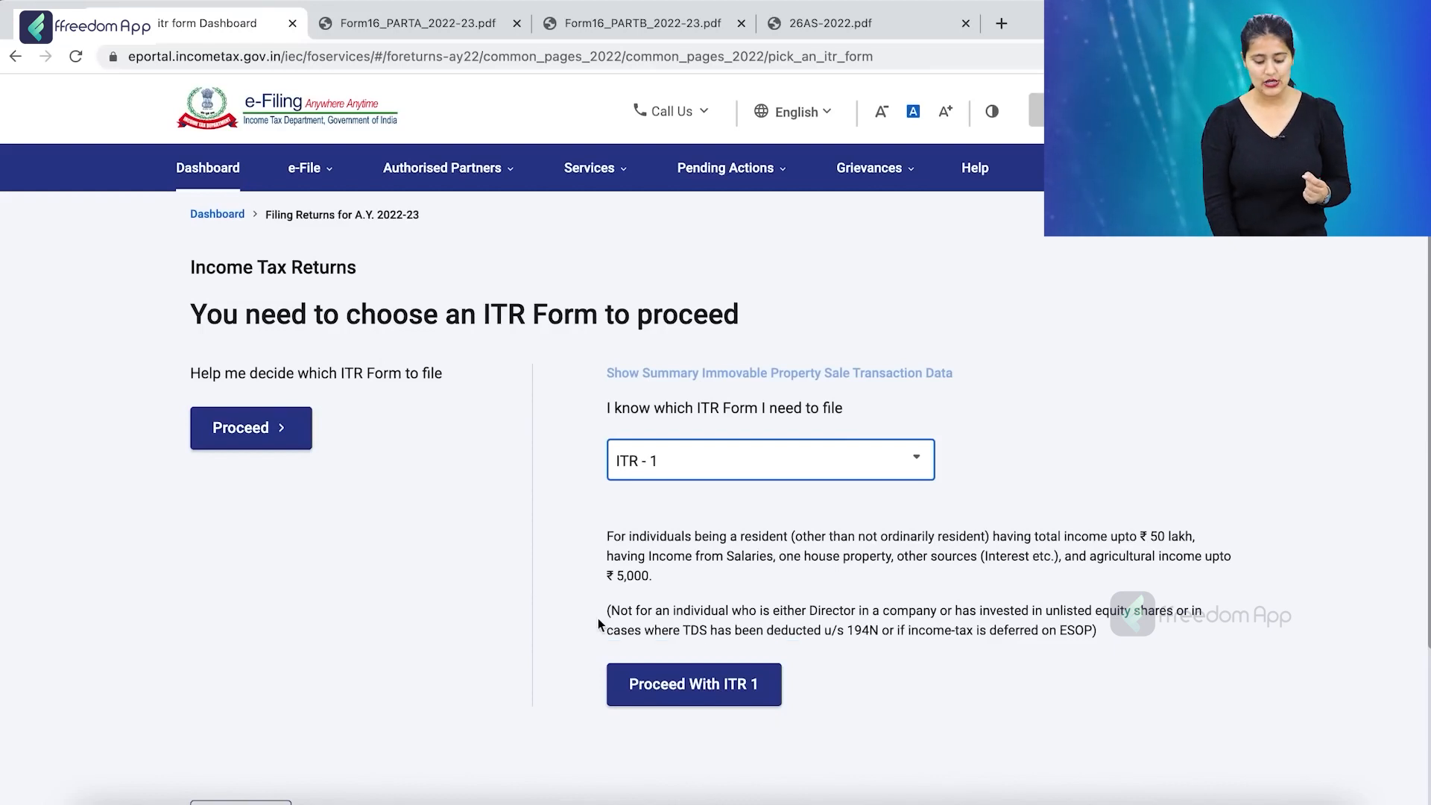
left_click(715, 679)
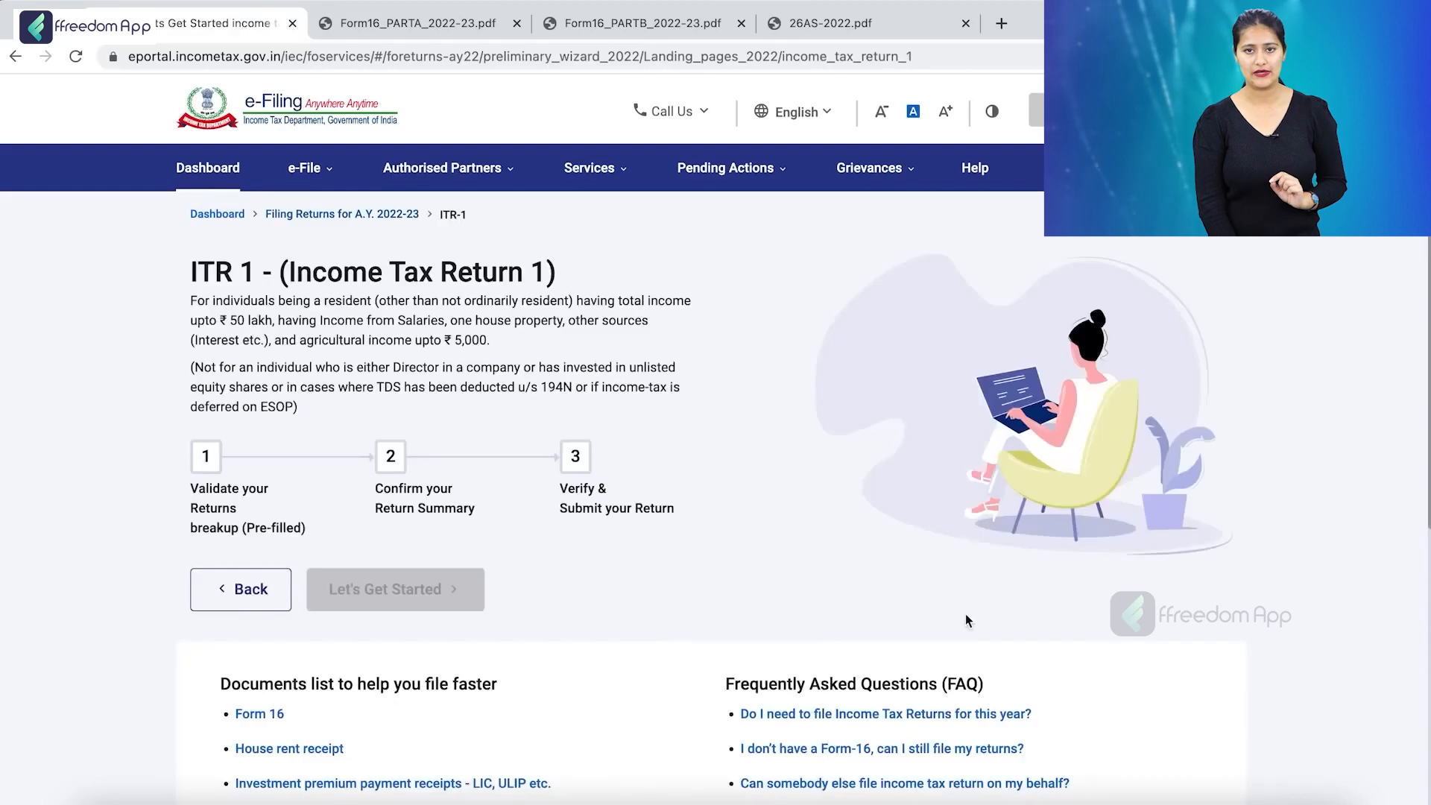
- Get started with ITR-1 and give taxable income above the basic exemption limit as the reason for filing
scroll(312, 400, "down", 2)
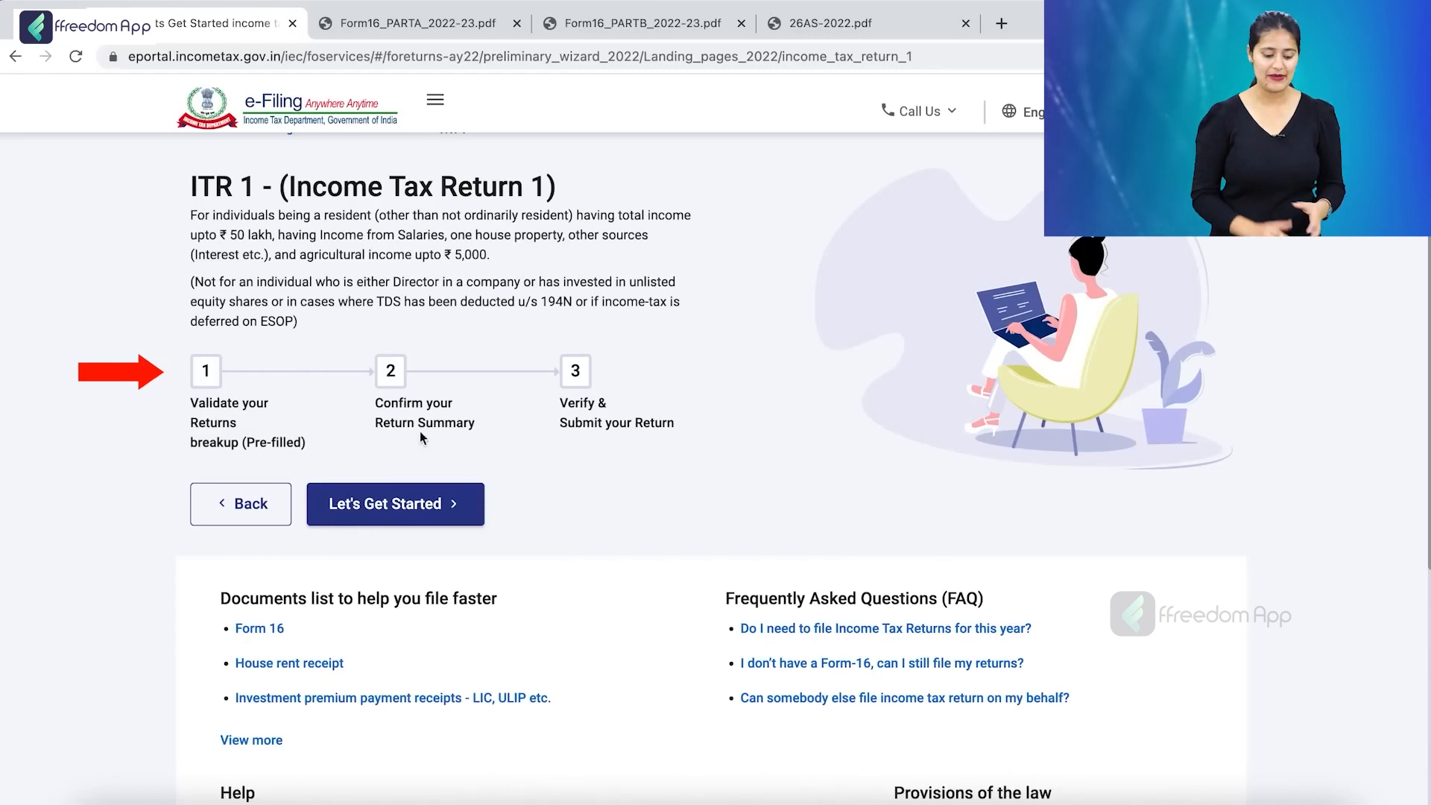
left_click(398, 514)
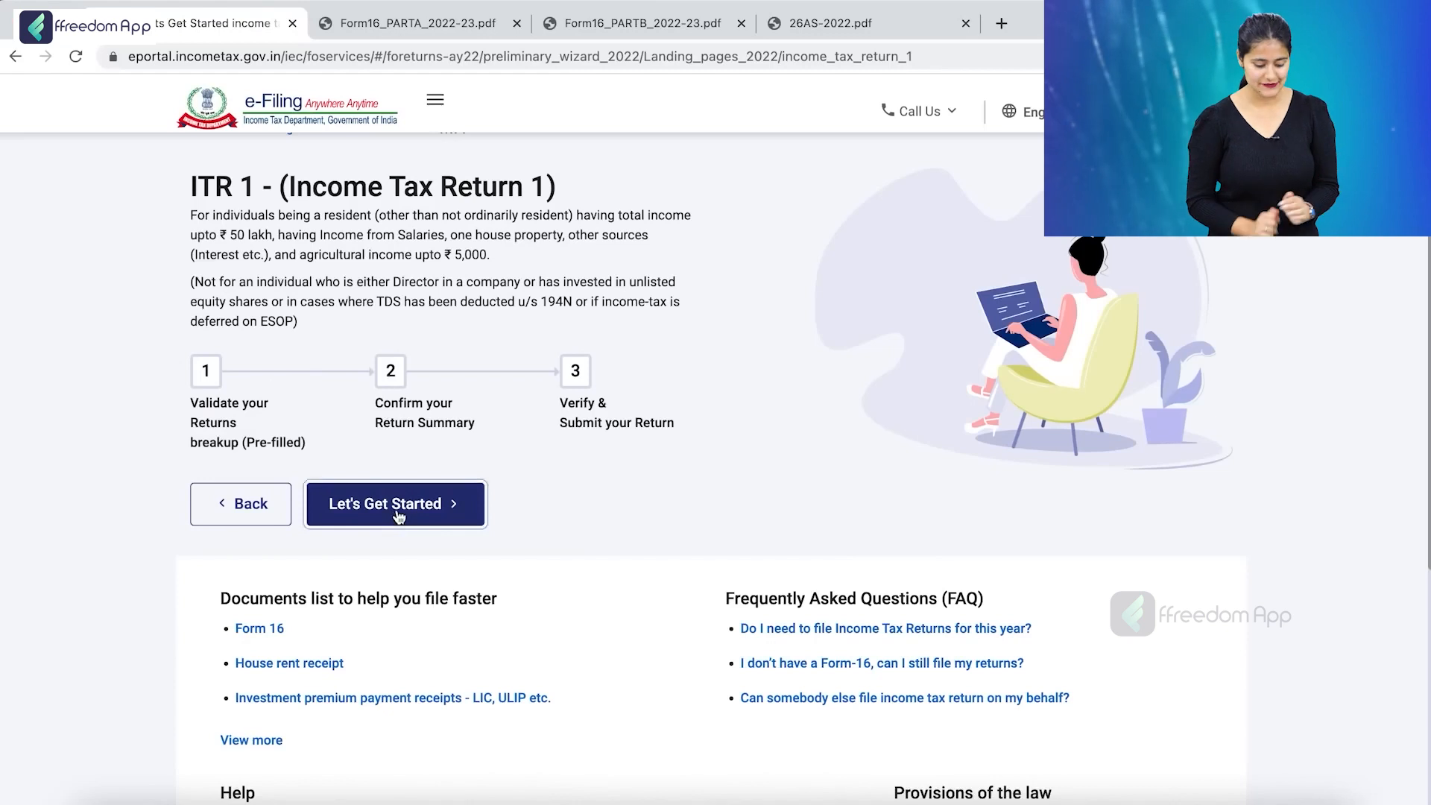
left_click(398, 514)
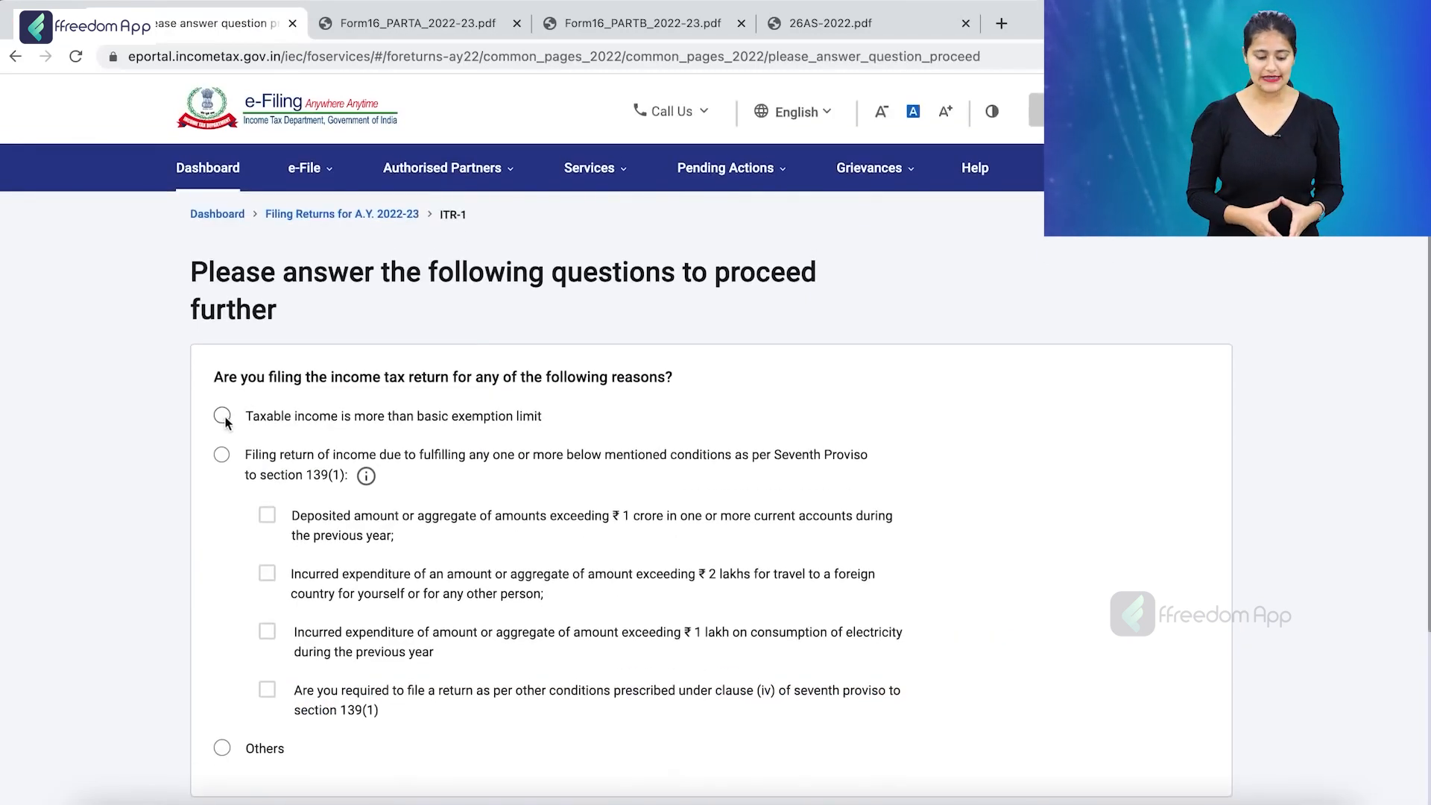
scroll(623, 520, "down", 3)
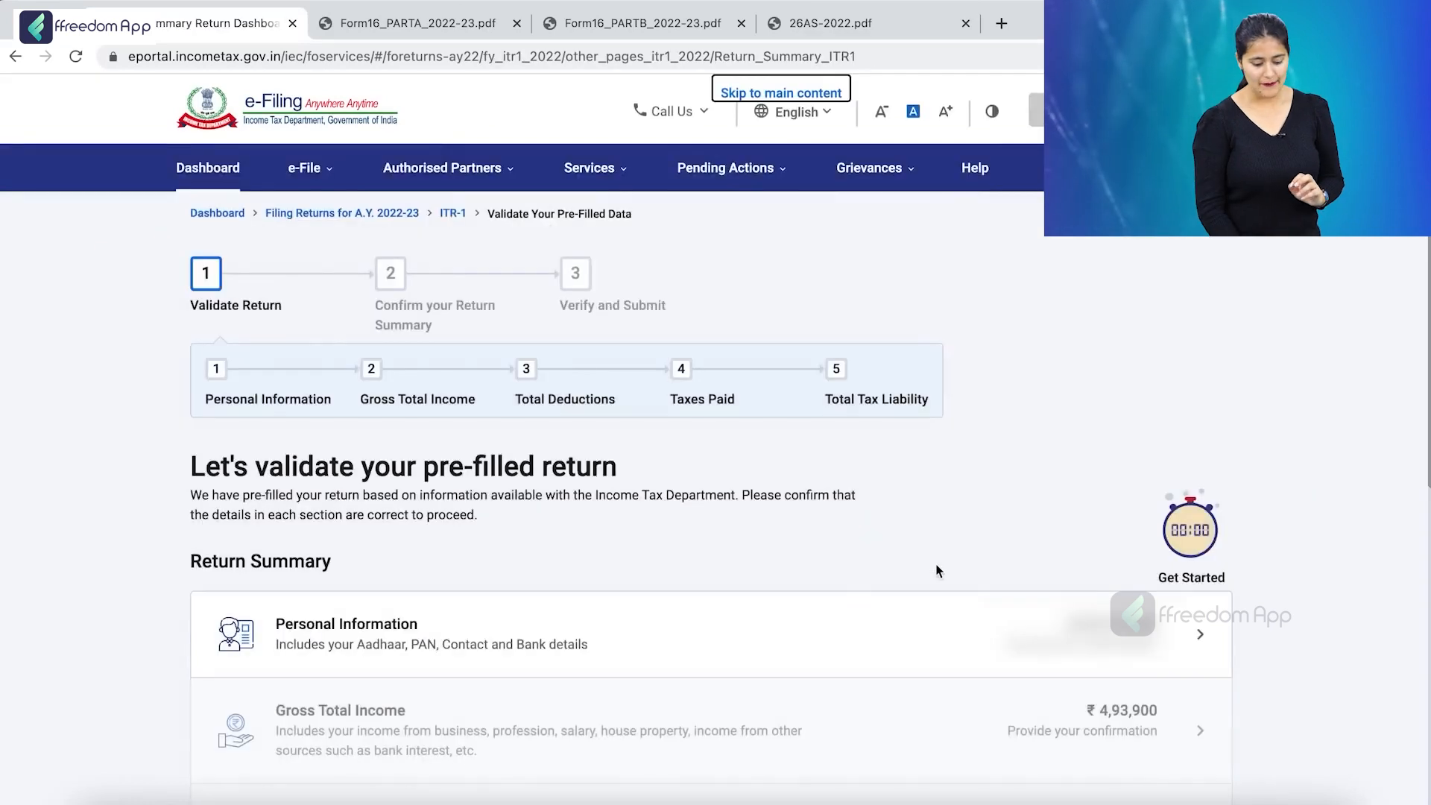
- Open the Personal Information section of the pre-filled return summary
scroll(616, 371, "down", 2)
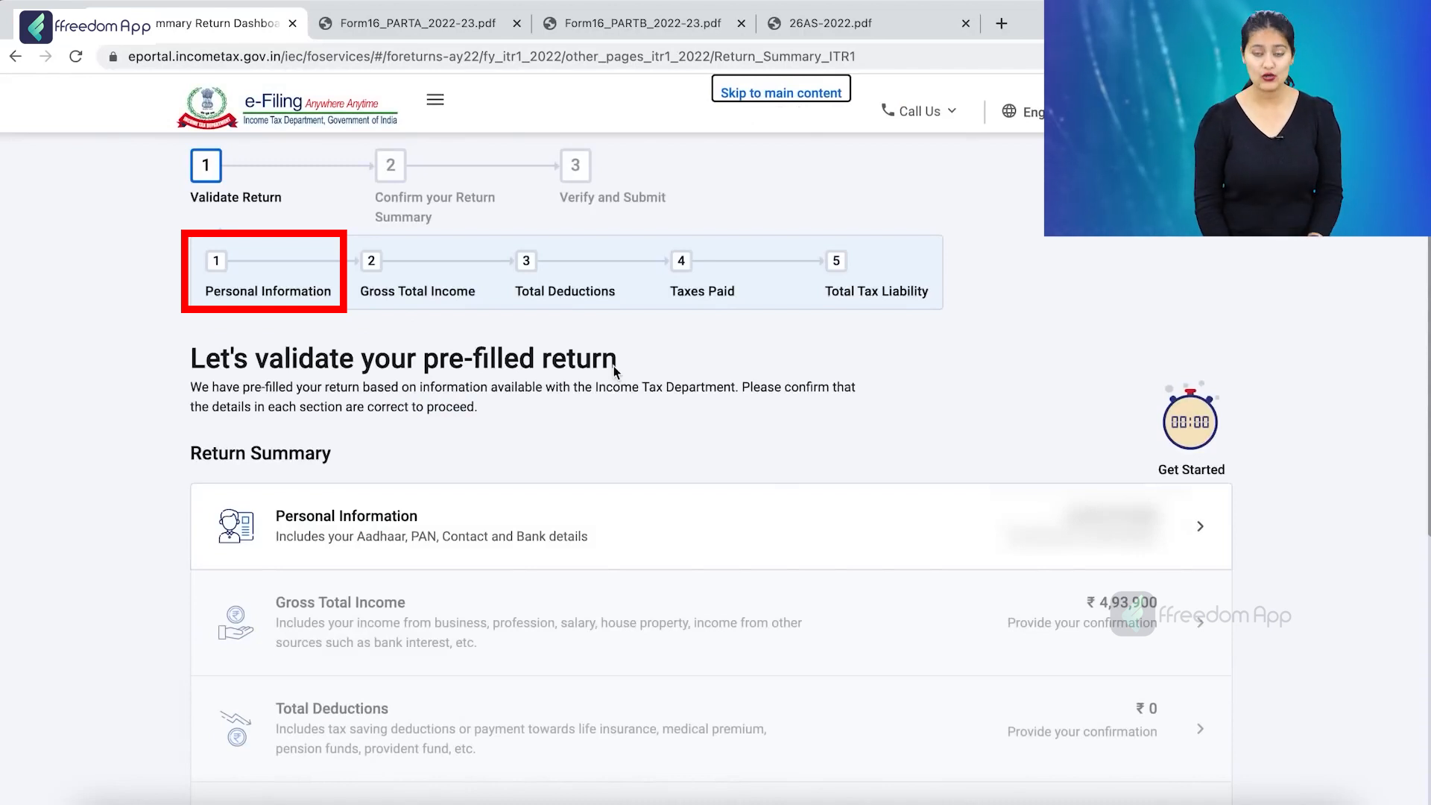
scroll(616, 370, "down", 4)
left_click(1103, 294)
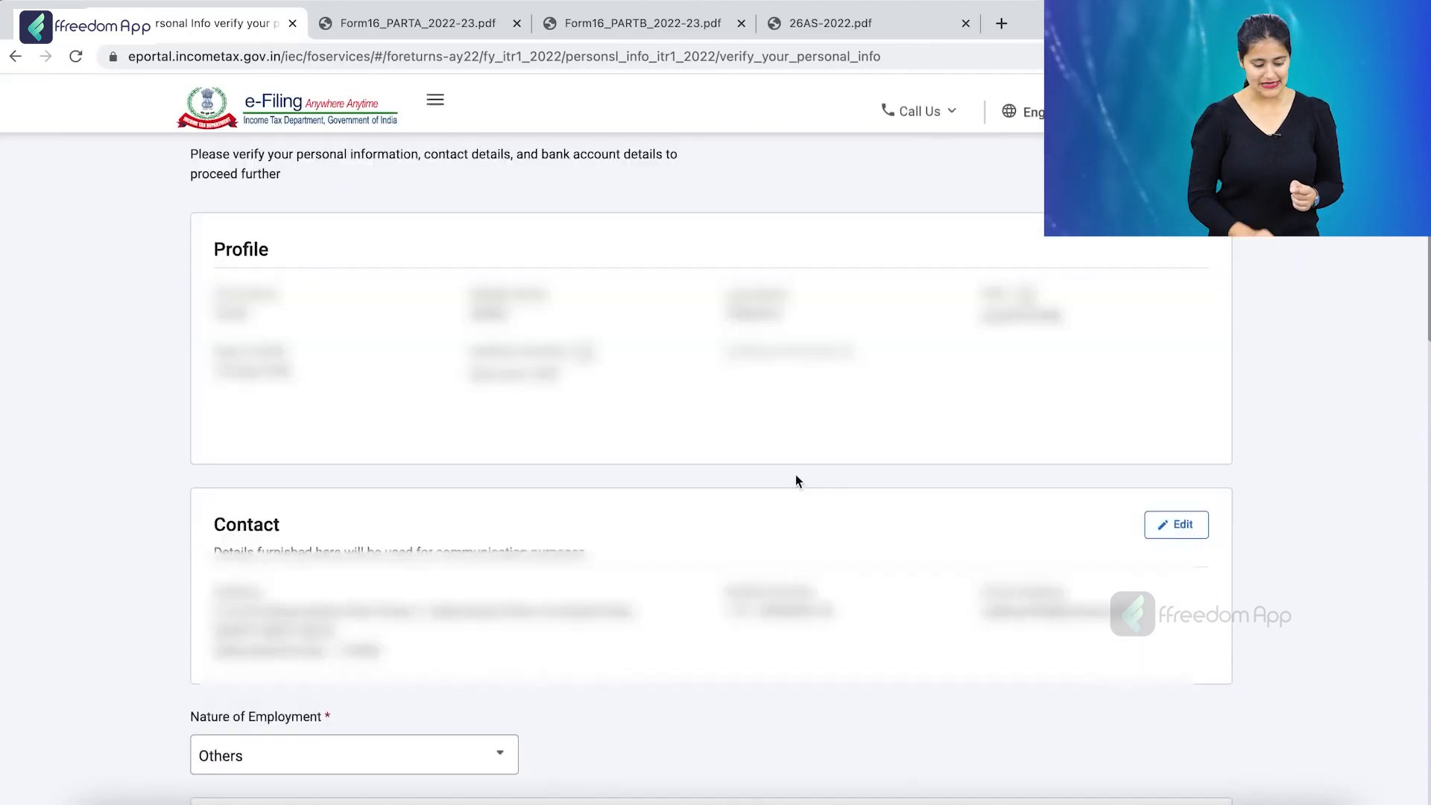
- Check the profile and contact details and set the nature of employment to Others
scroll(795, 474, "down", 7)
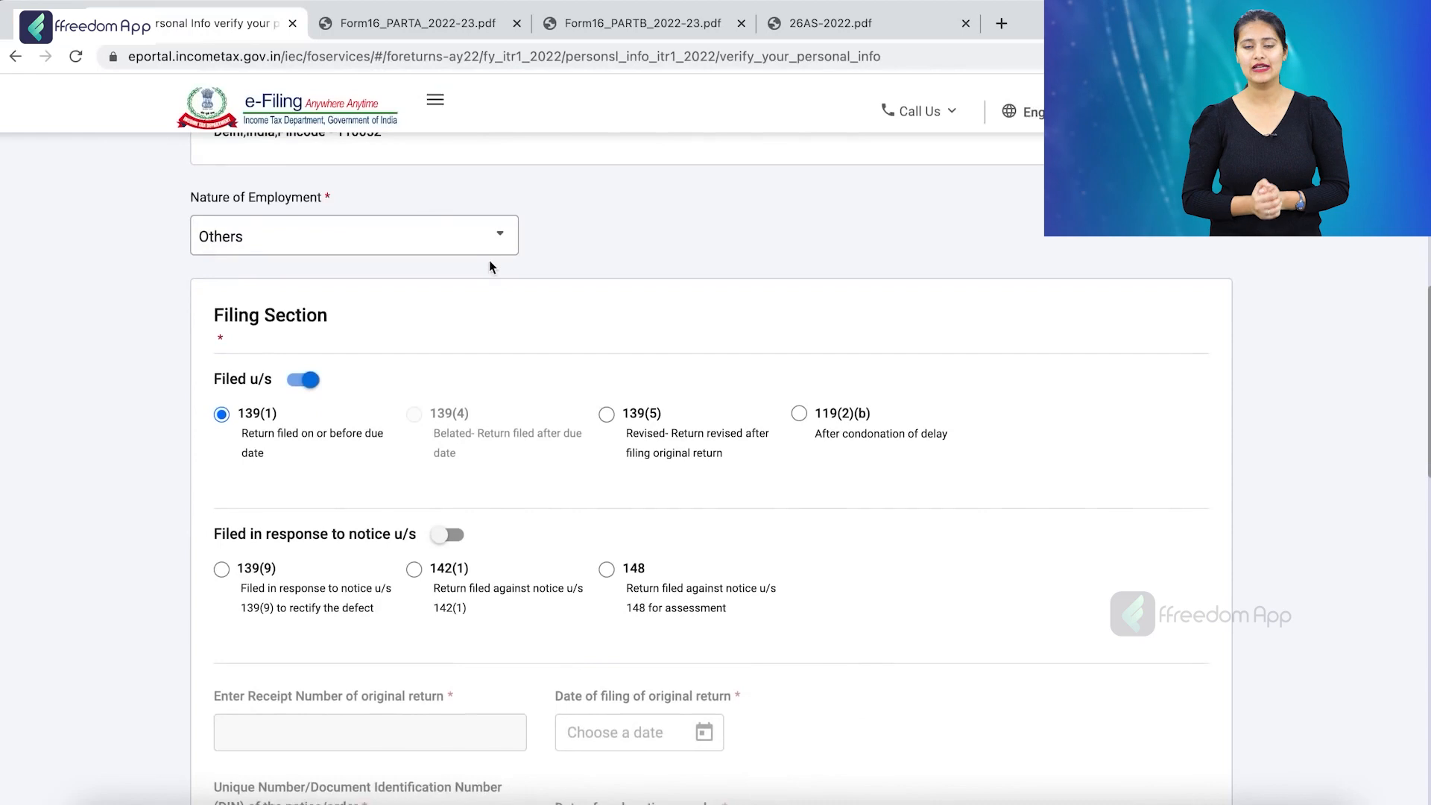
left_click(491, 246)
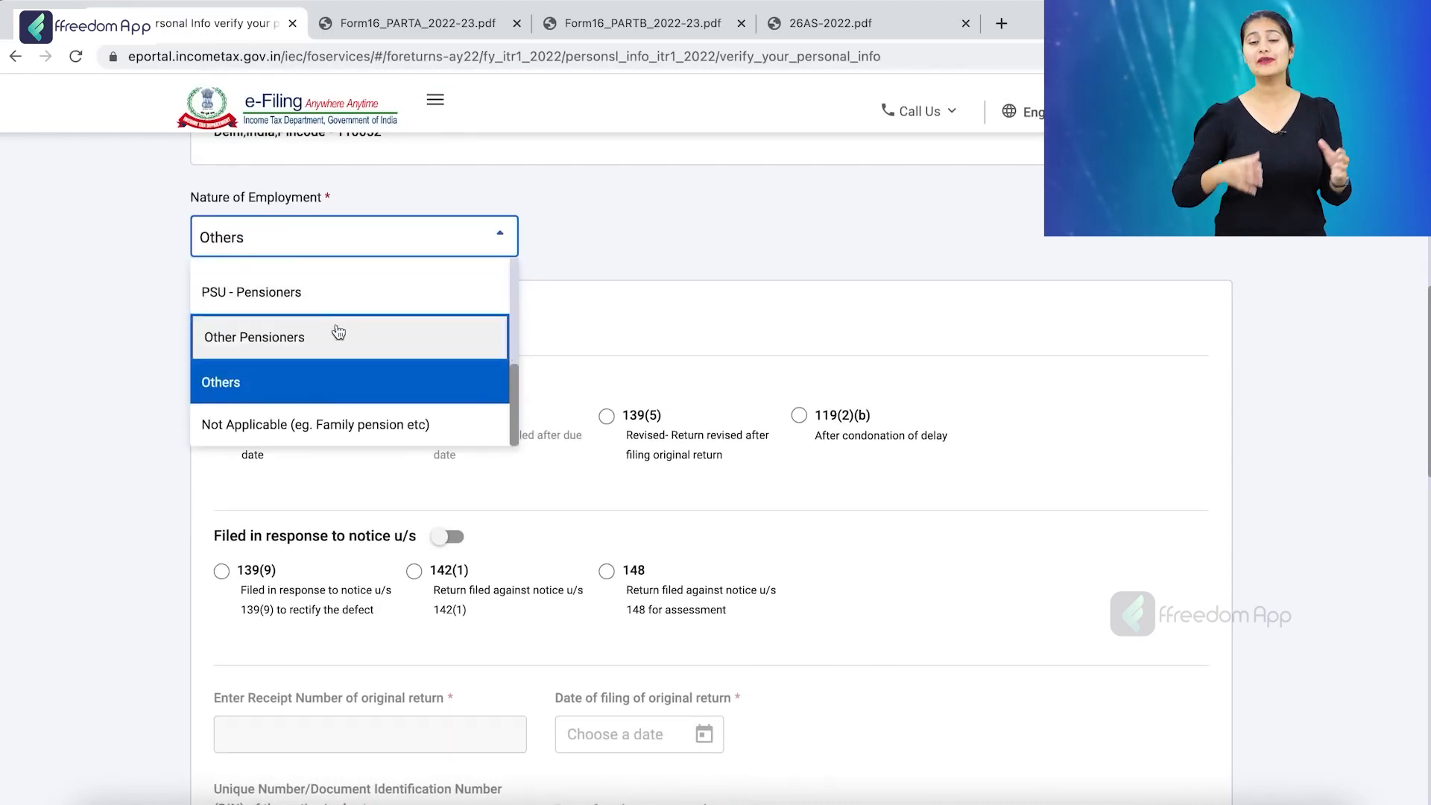
scroll(316, 365, "down", 1)
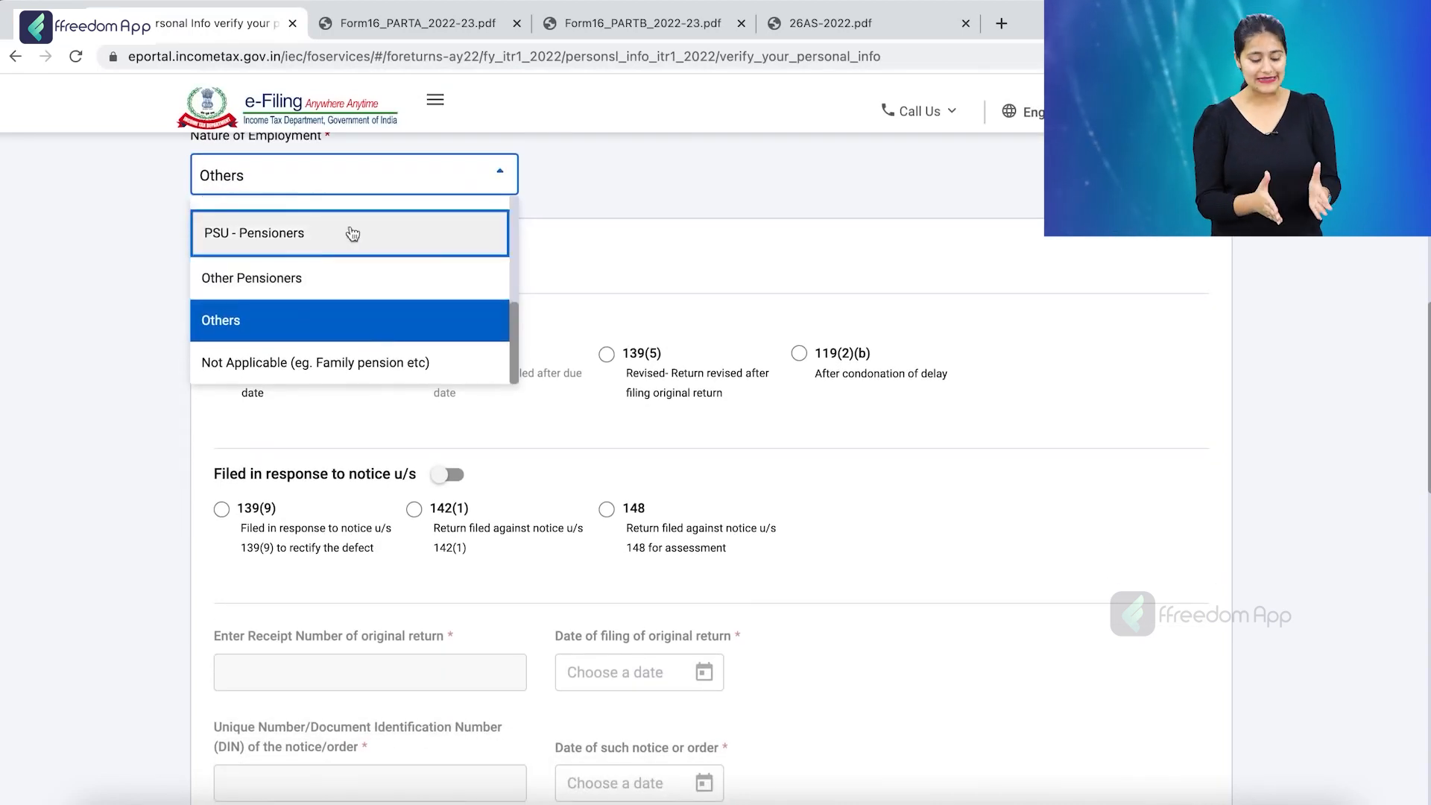
left_click(325, 328)
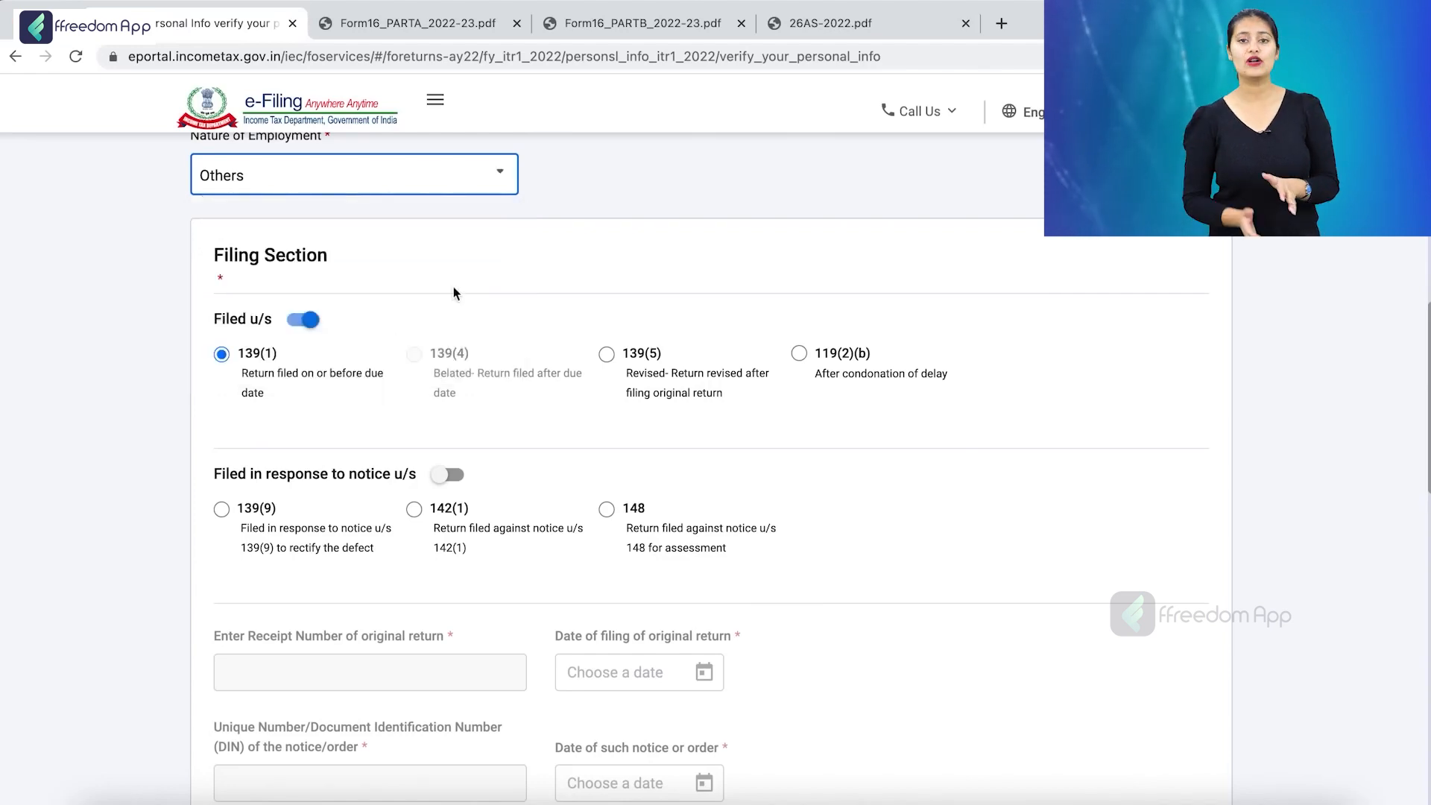
- Review the filing section, tax regime choice and refund bank account, and confirm the personal information
scroll(453, 292, "down", 2)
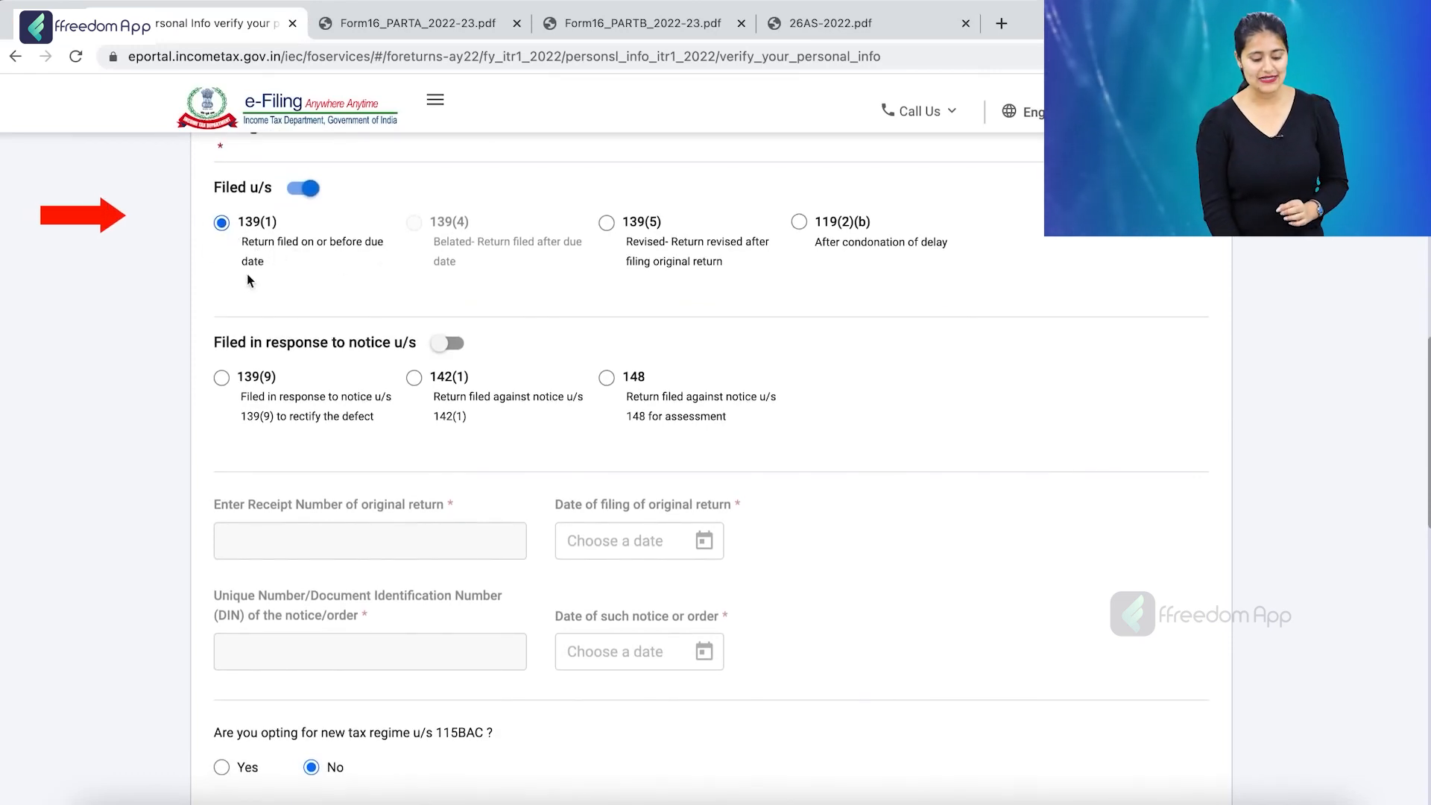
scroll(248, 275, "down", 1)
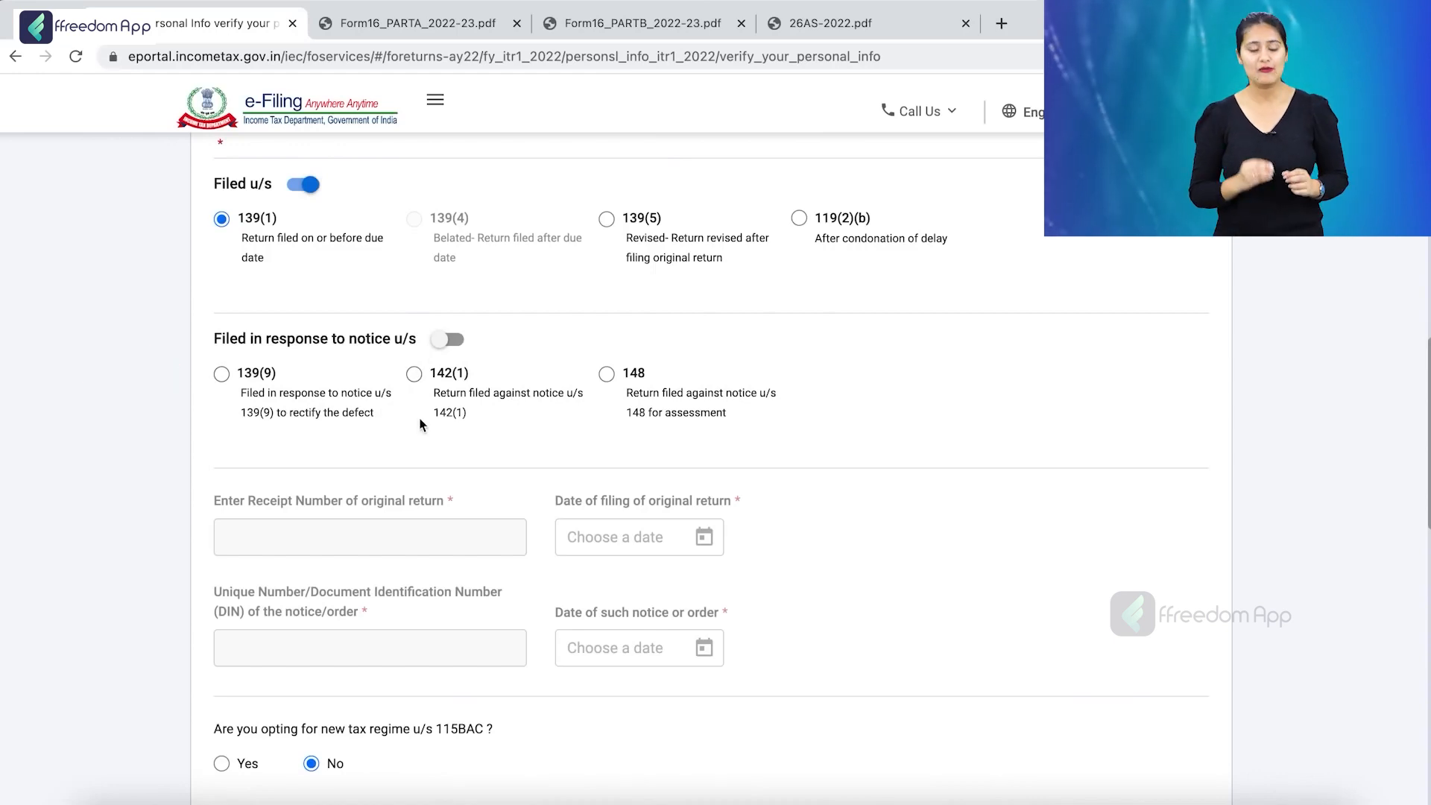
scroll(406, 447, "down", 3)
scroll(395, 467, "down", 5)
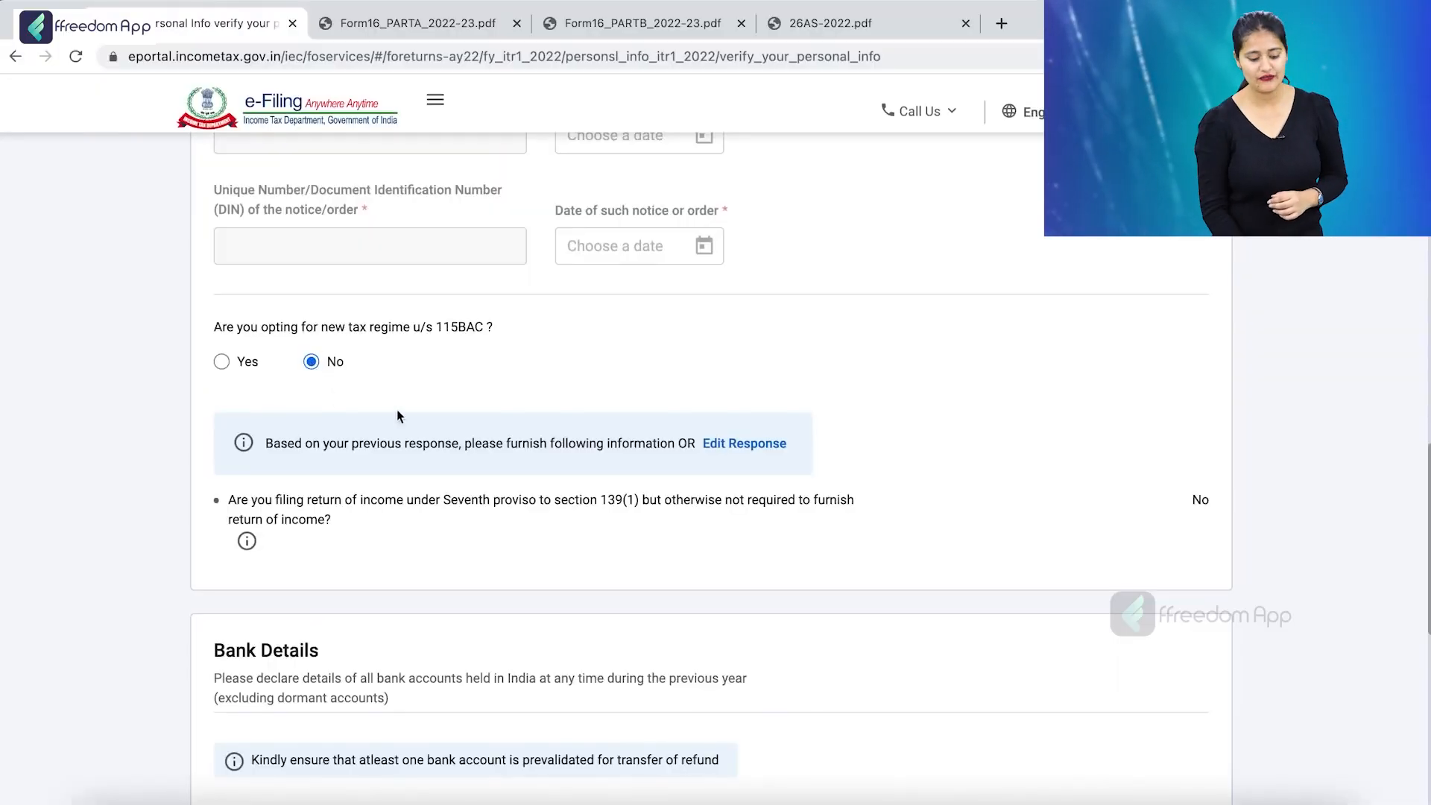
scroll(397, 416, "down", 7)
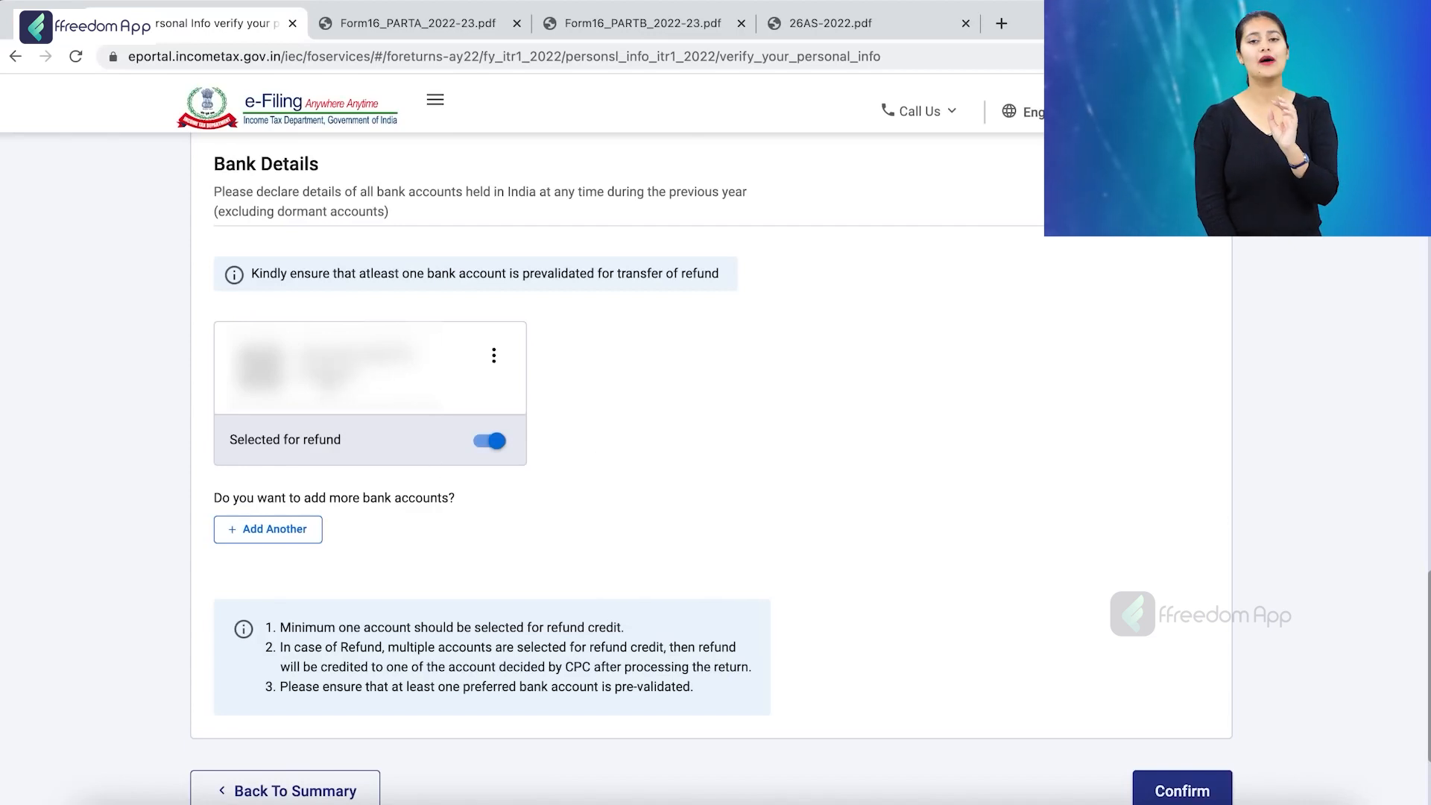
left_click(494, 356)
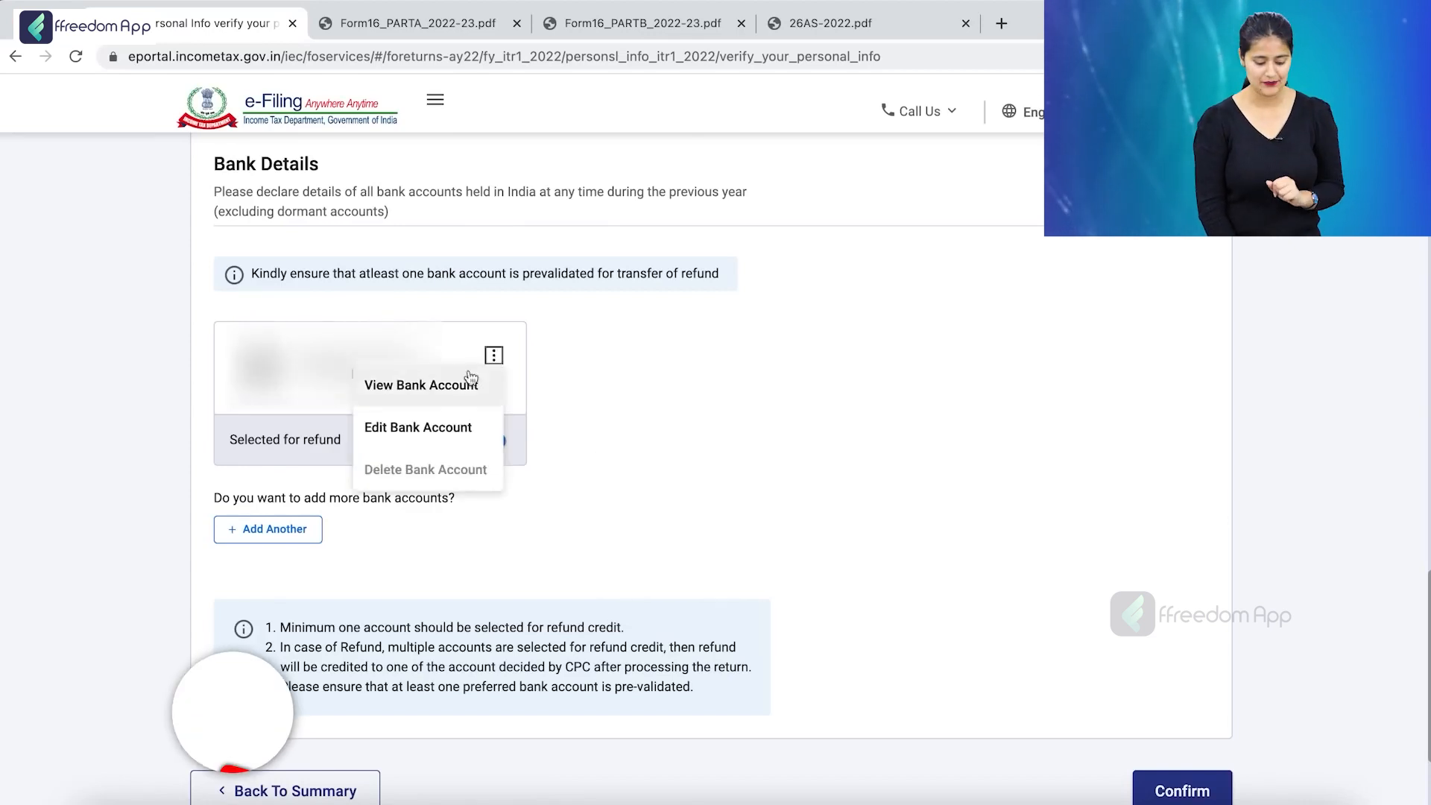
left_click(660, 419)
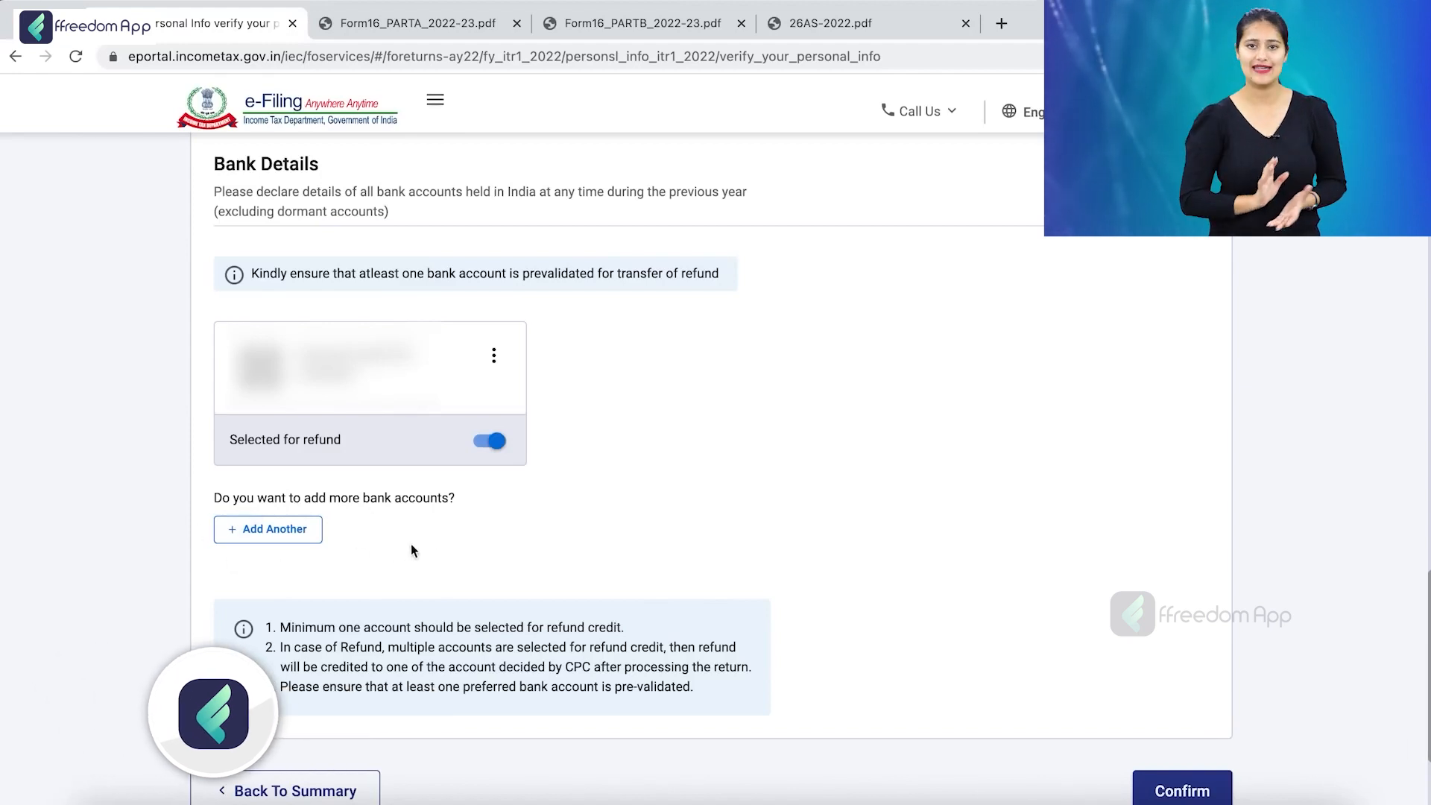
scroll(474, 556, "down", 1)
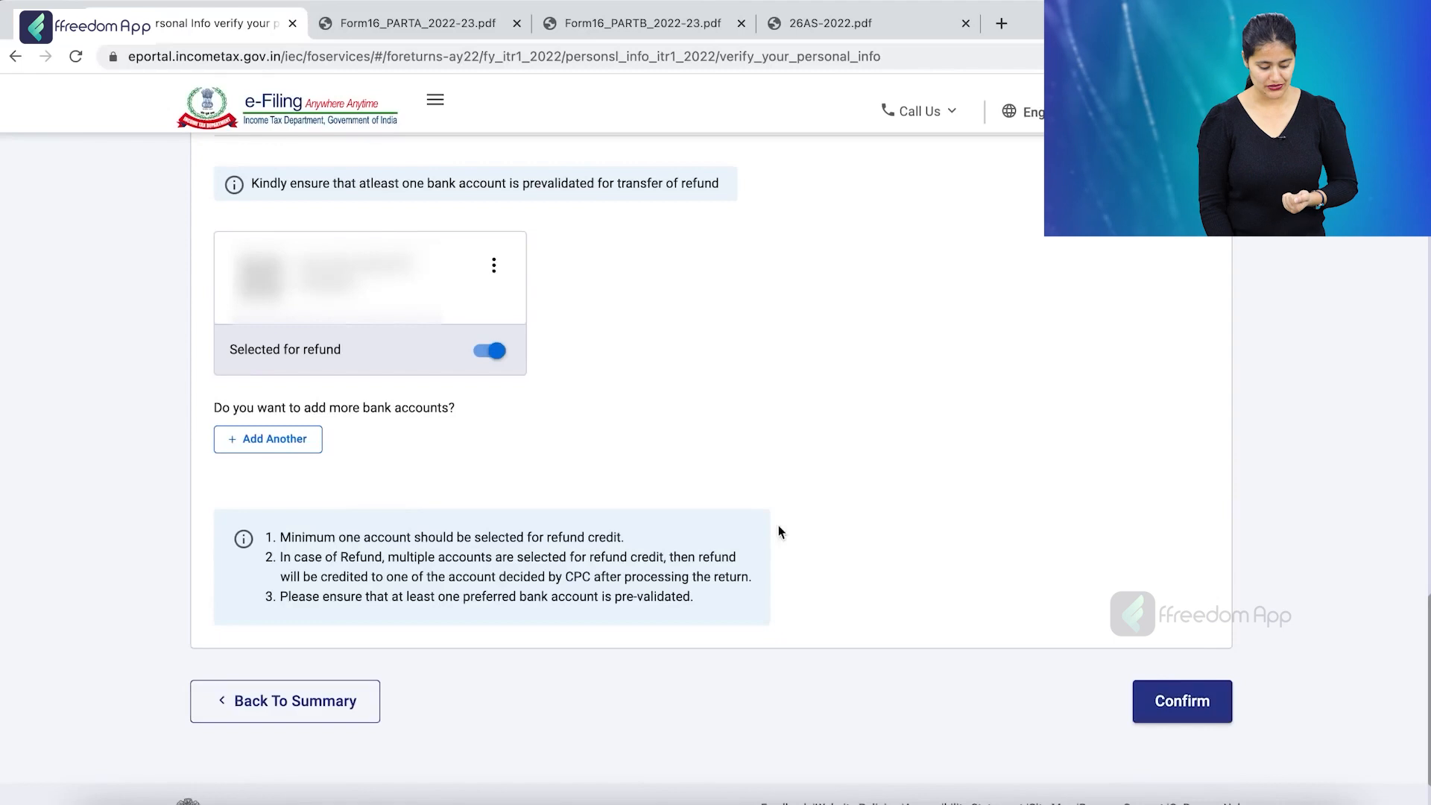
left_click(1187, 702)
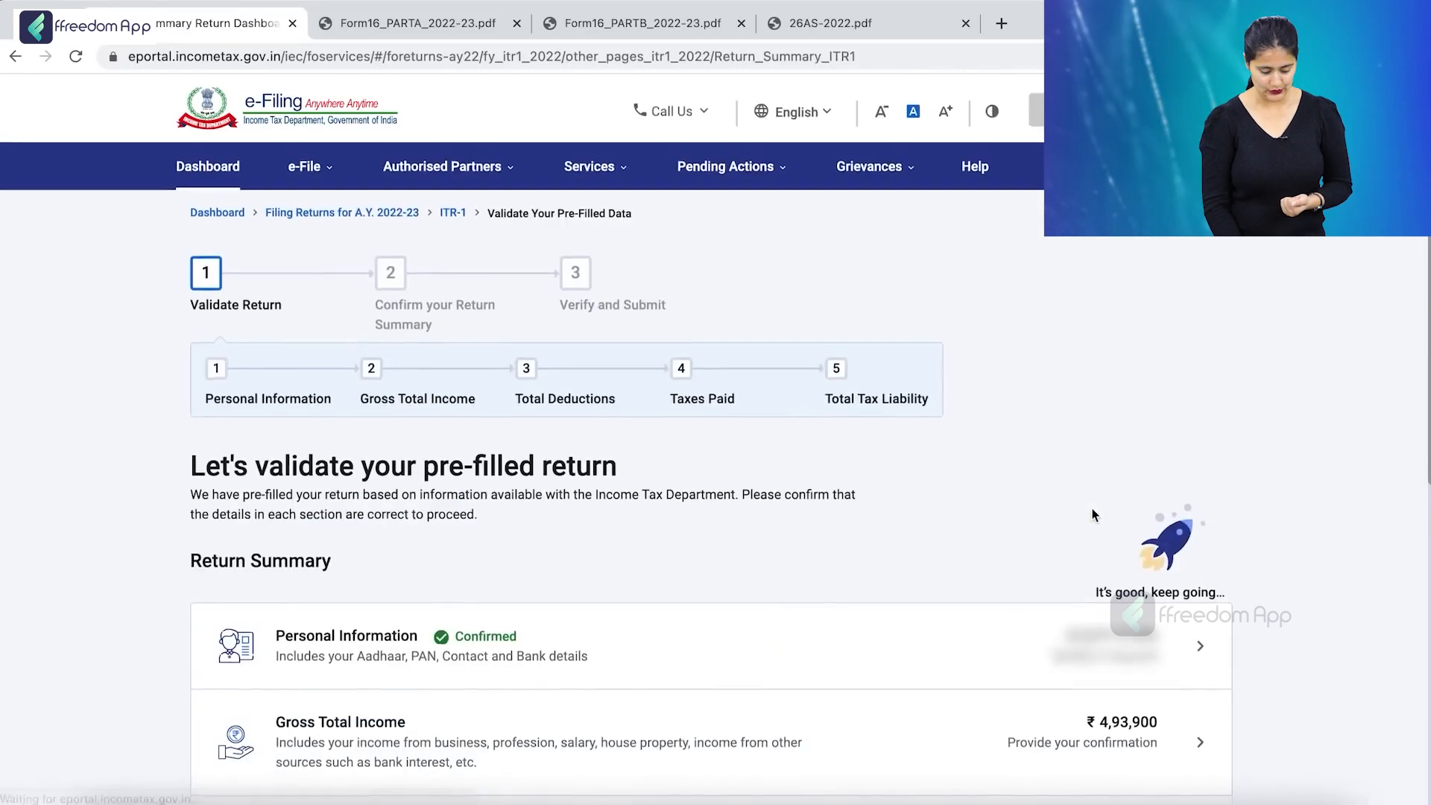
- Open the Gross Total Income section of the return summary
scroll(1093, 514, "down", 5)
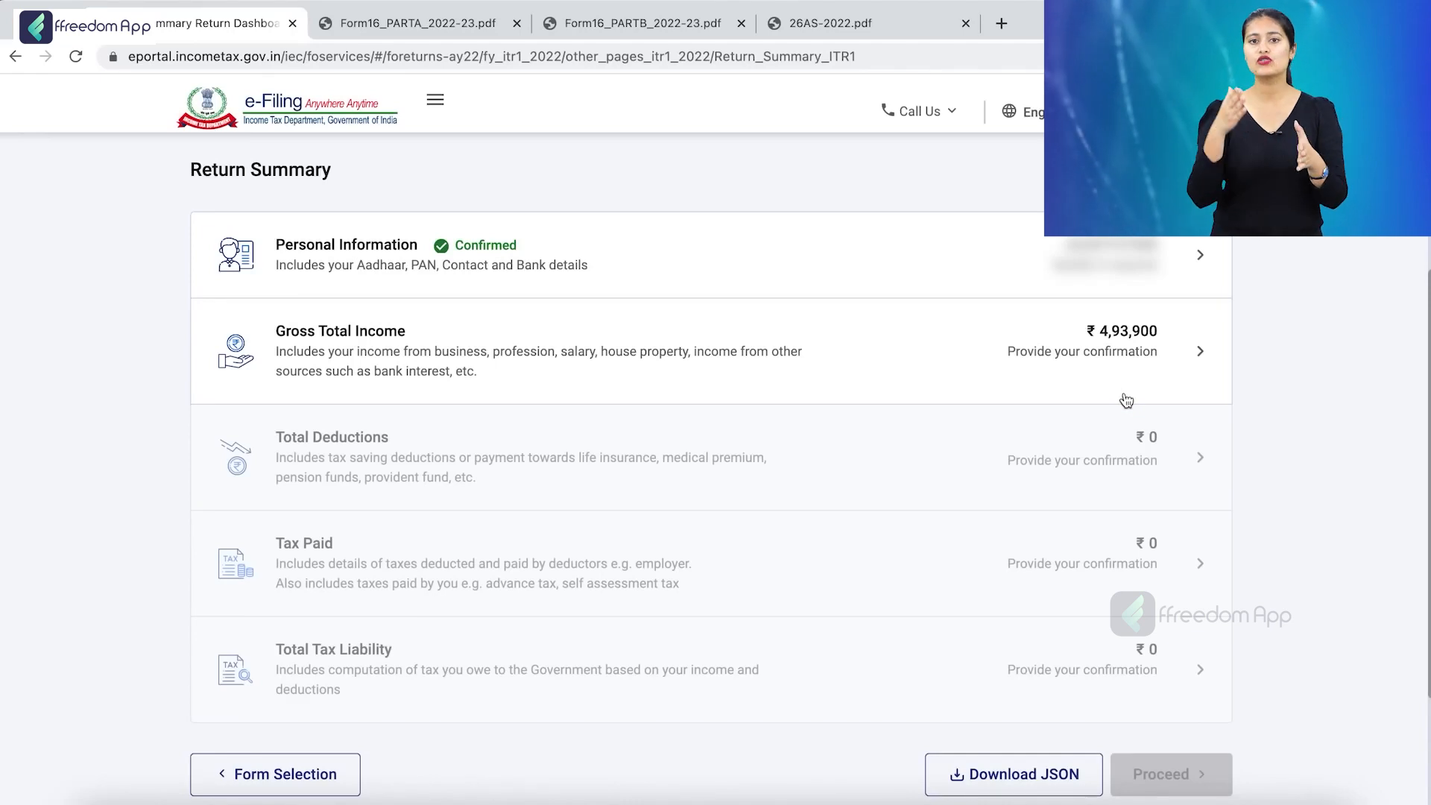
left_click(1122, 353)
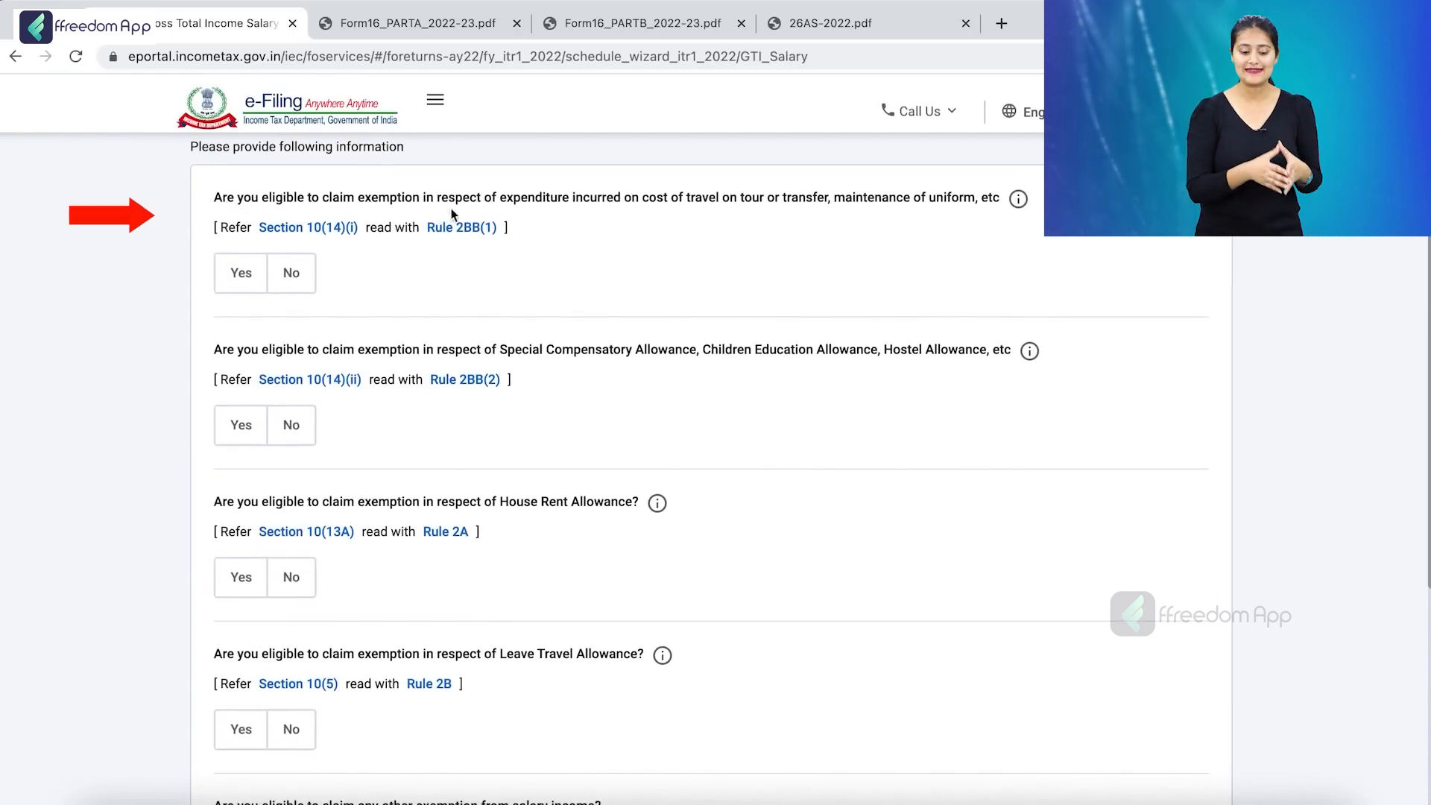
- Answer No to all the salary exemption eligibility questions, including house rent and leave travel allowance, and continue to the income source details
left_click(291, 274)
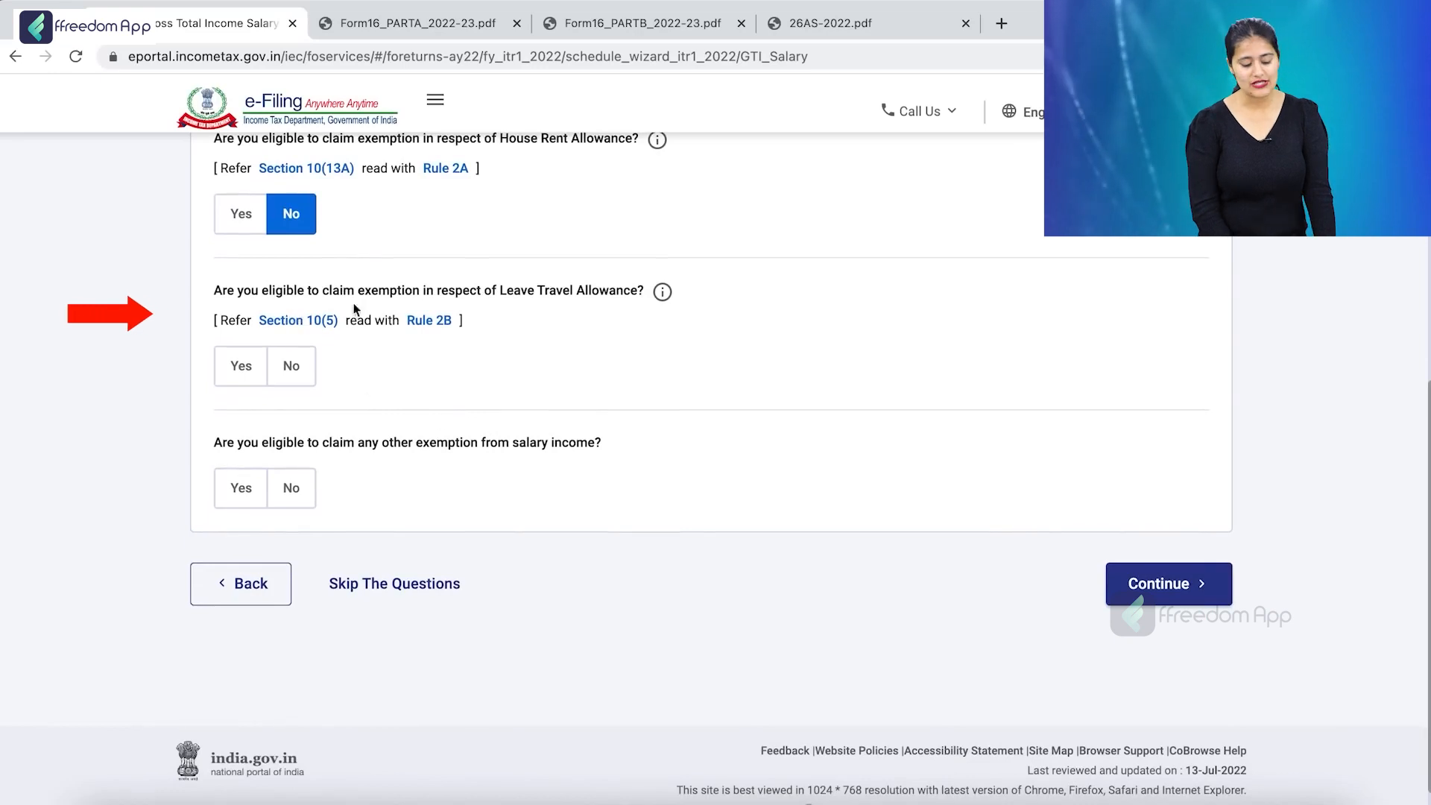
left_click(294, 367)
left_click(292, 488)
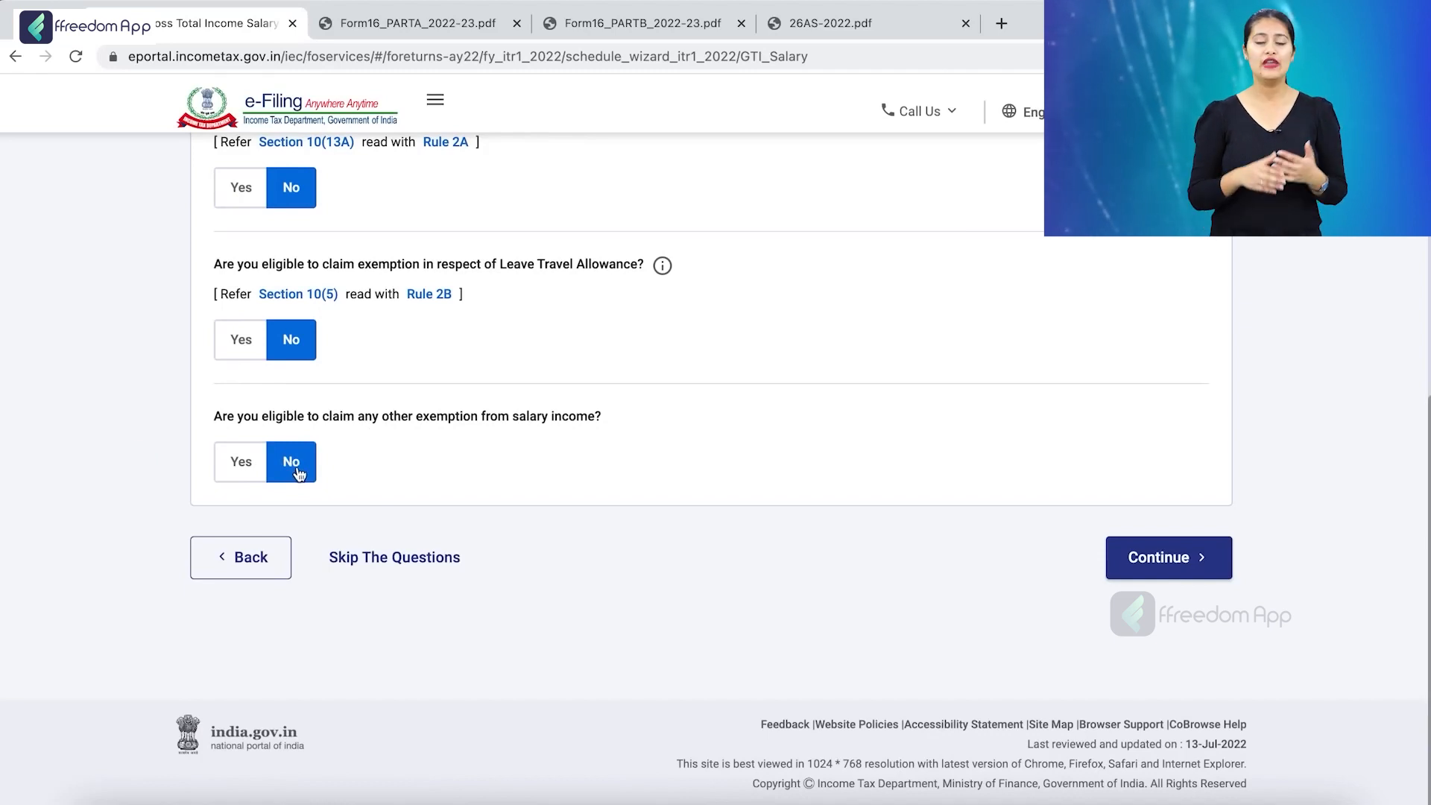
left_click(1157, 557)
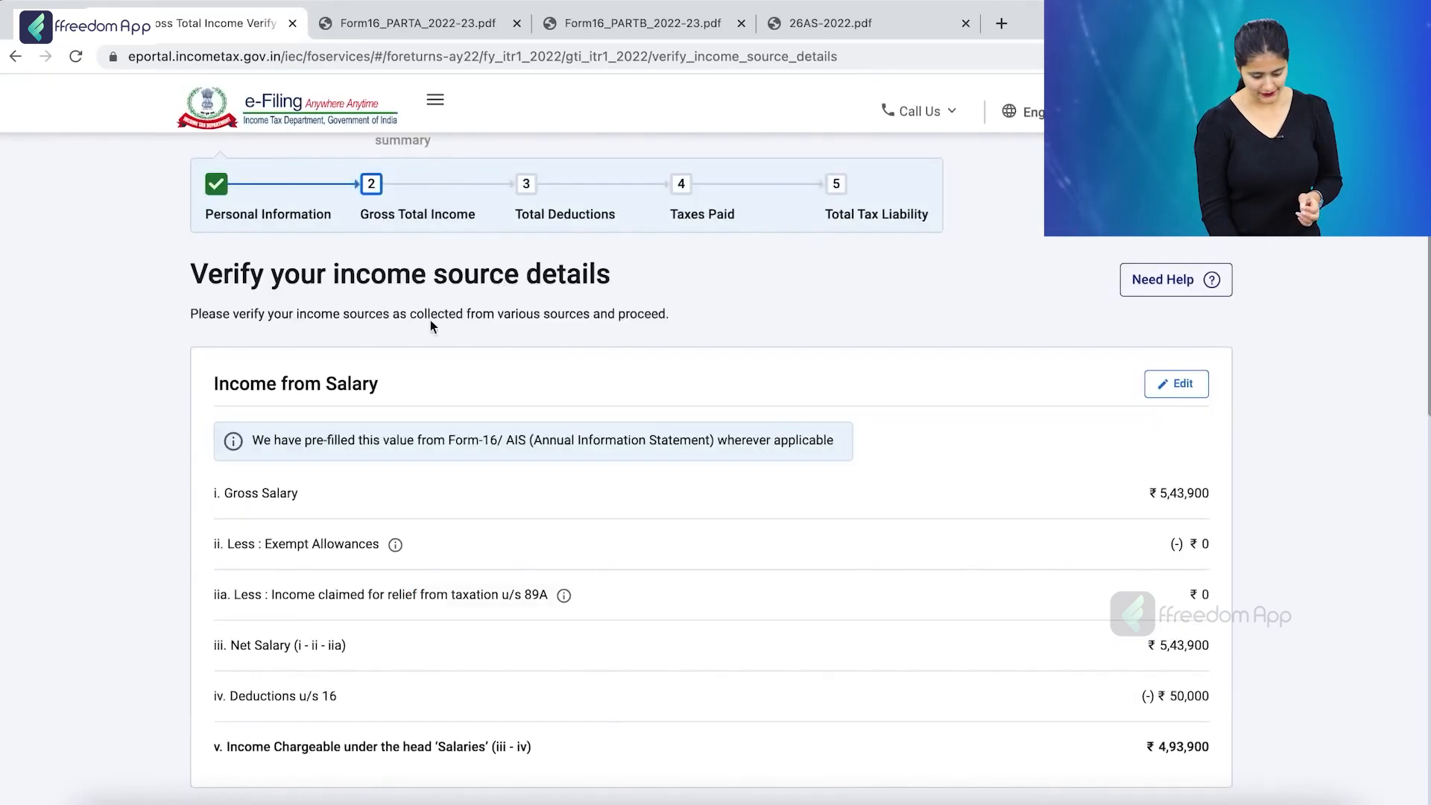
- Review the Income from Salary figures and open the breakup details for Income from House Property
scroll(974, 372, "down", 3)
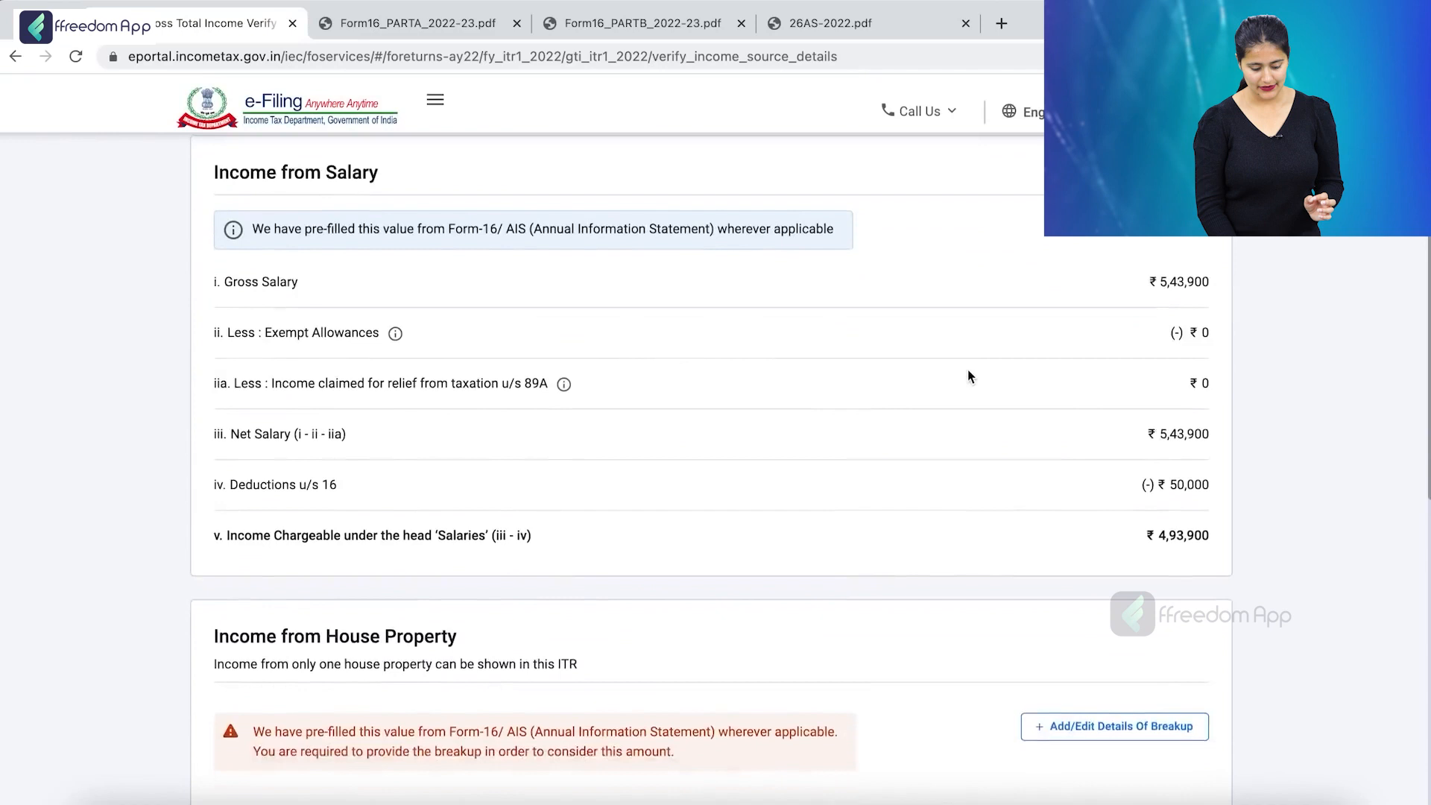
scroll(974, 373, "down", 2)
scroll(974, 373, "up", 2)
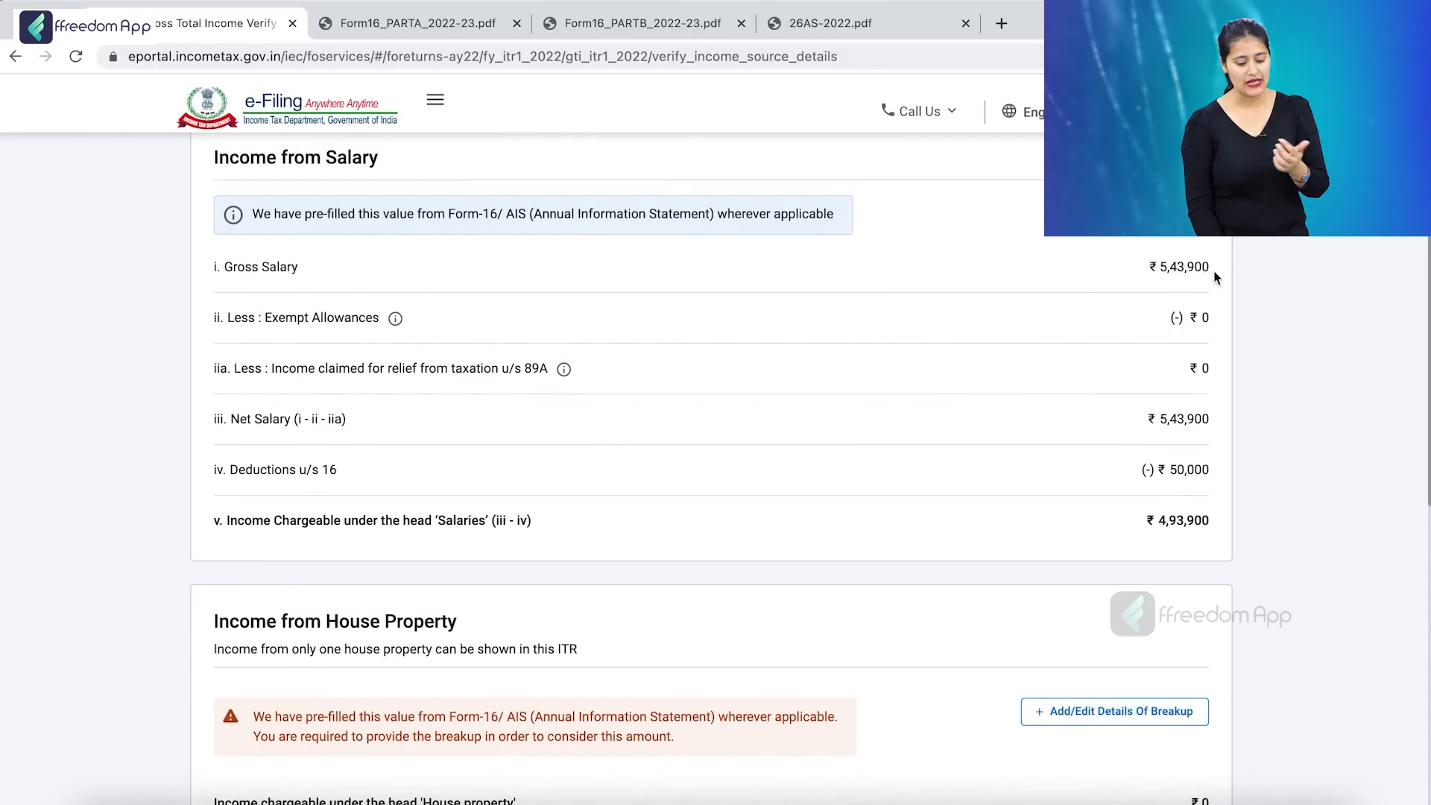
scroll(1215, 278, "down", 2)
scroll(985, 486, "down", 4)
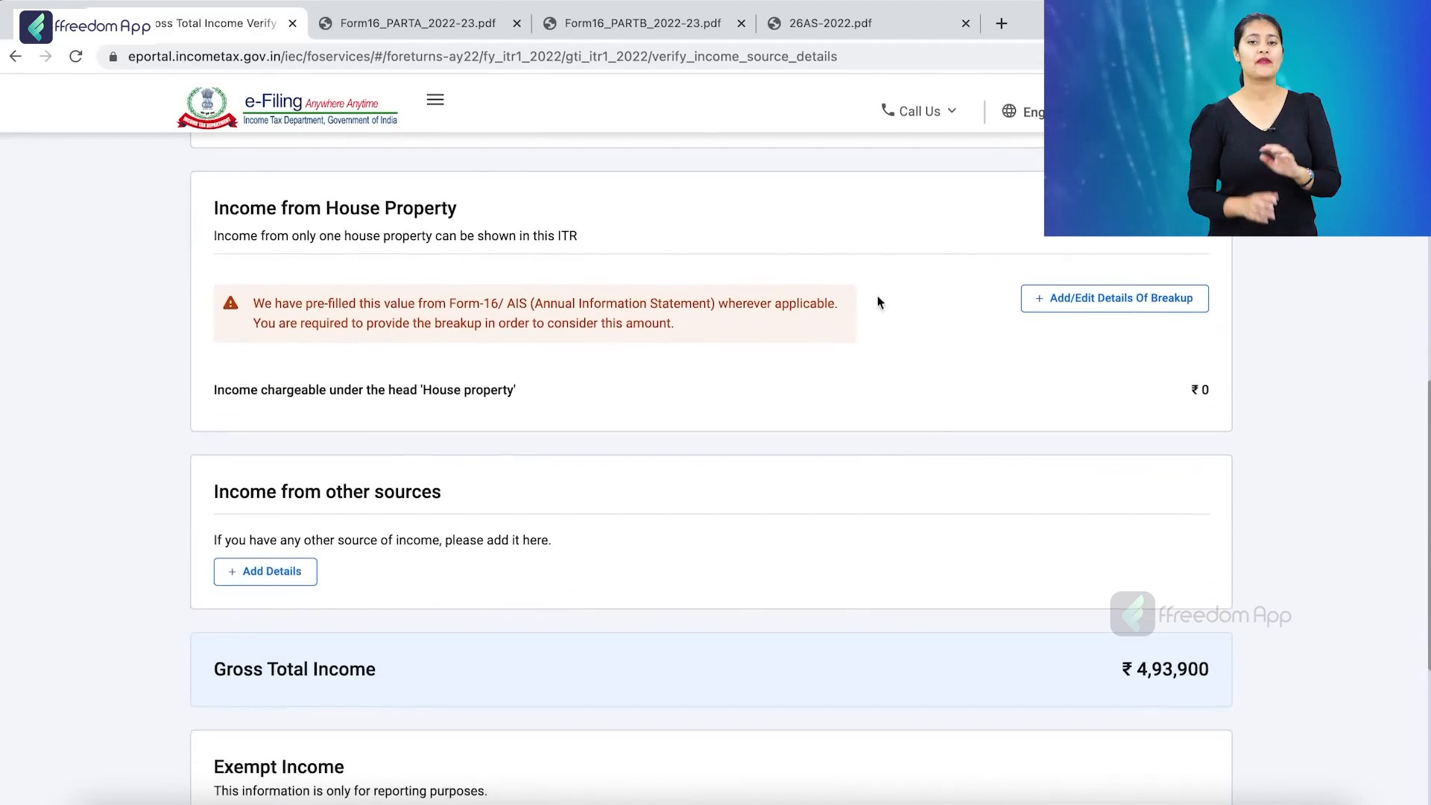
left_click(1092, 300)
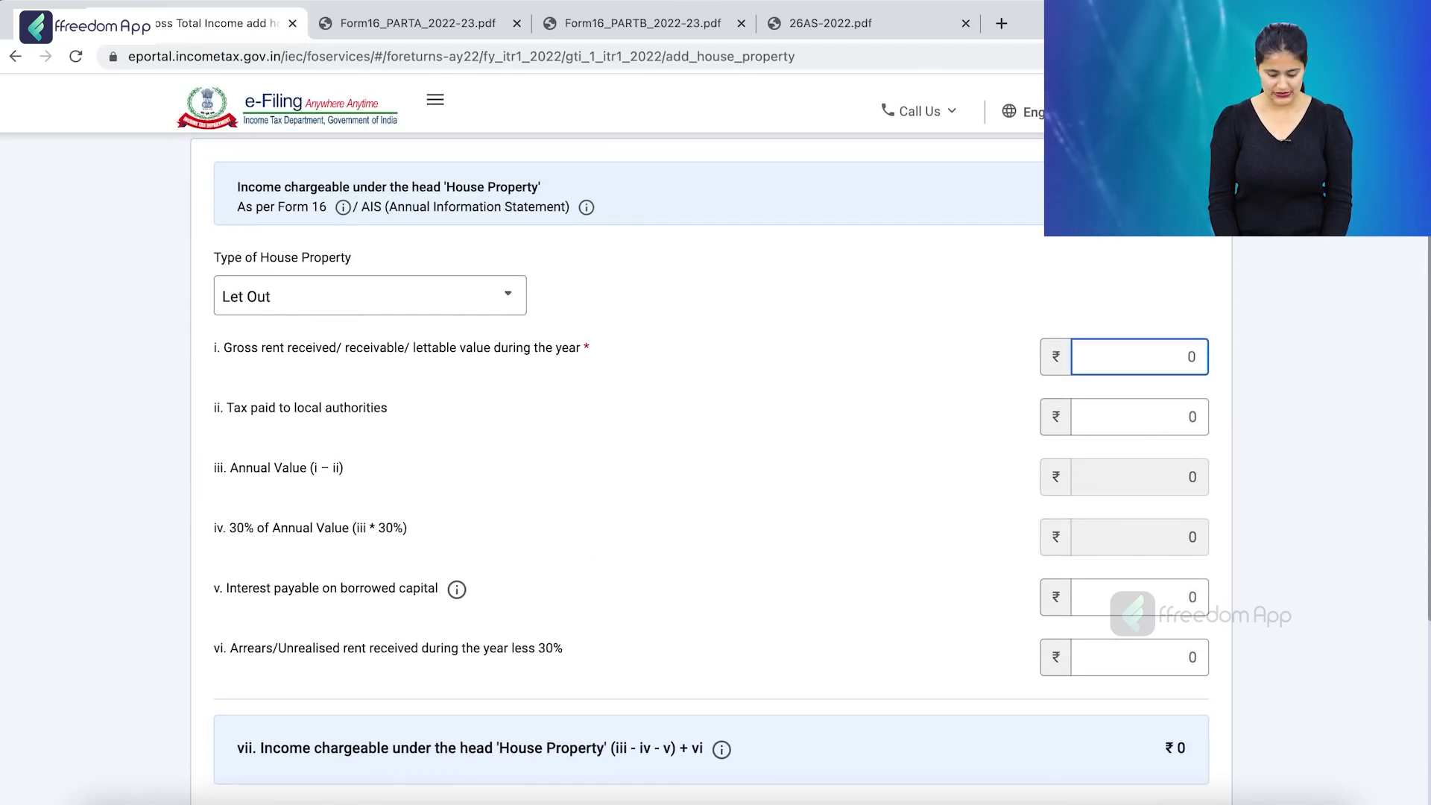
- Enter a gross rent of 31800 for the Let Out property, check the computed house property income, and add it
type("31800")
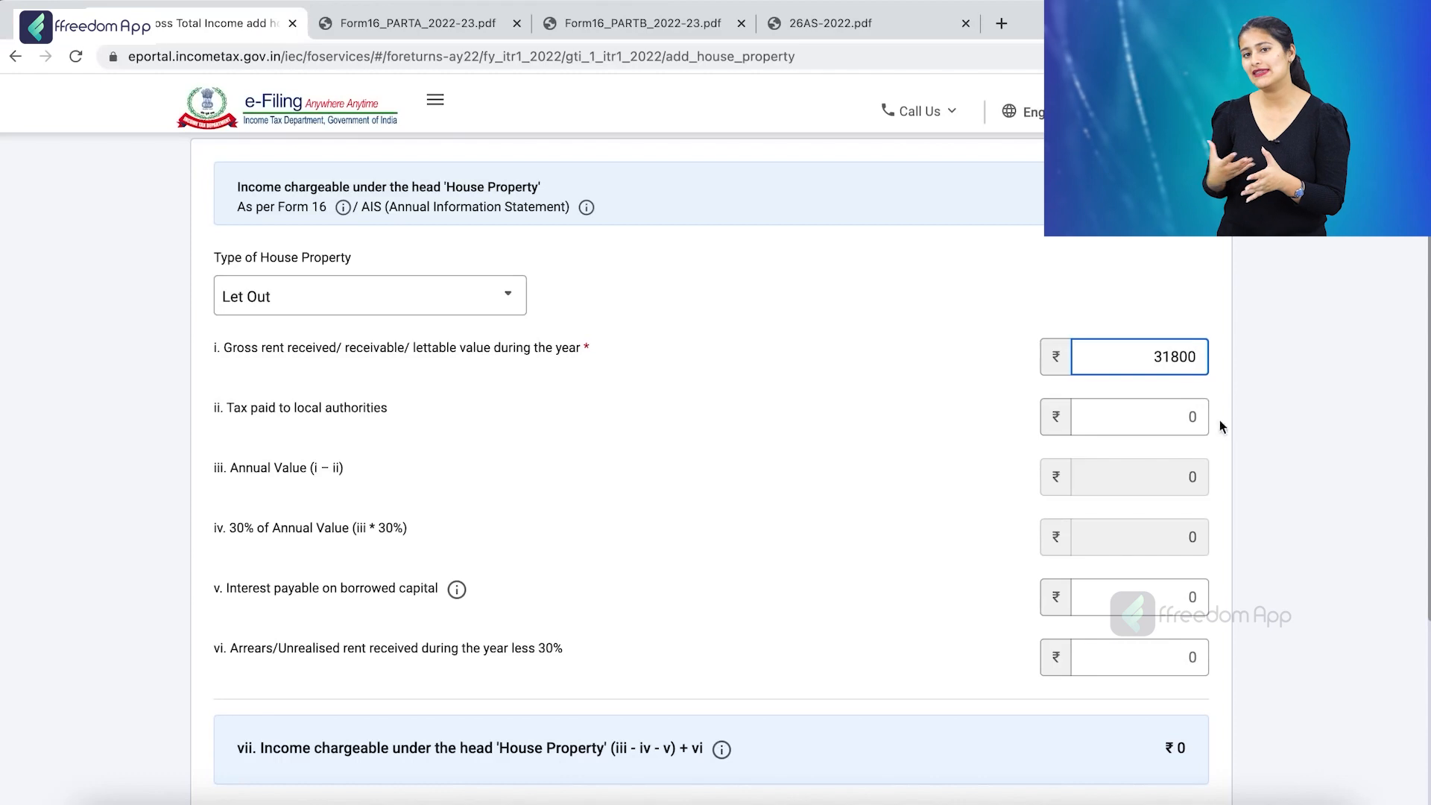
left_click(1167, 388)
left_click(1195, 419)
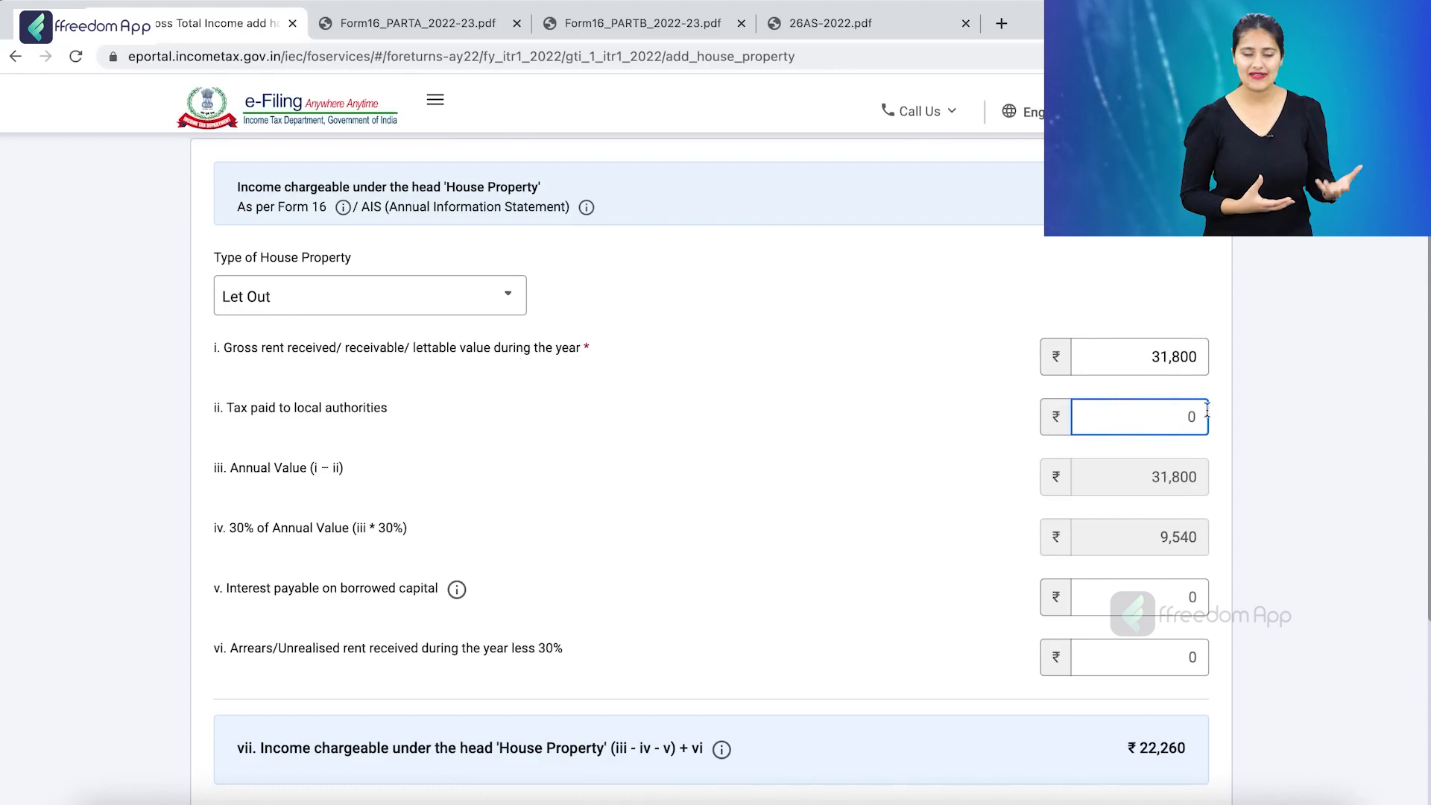
scroll(1180, 530, "down", 2)
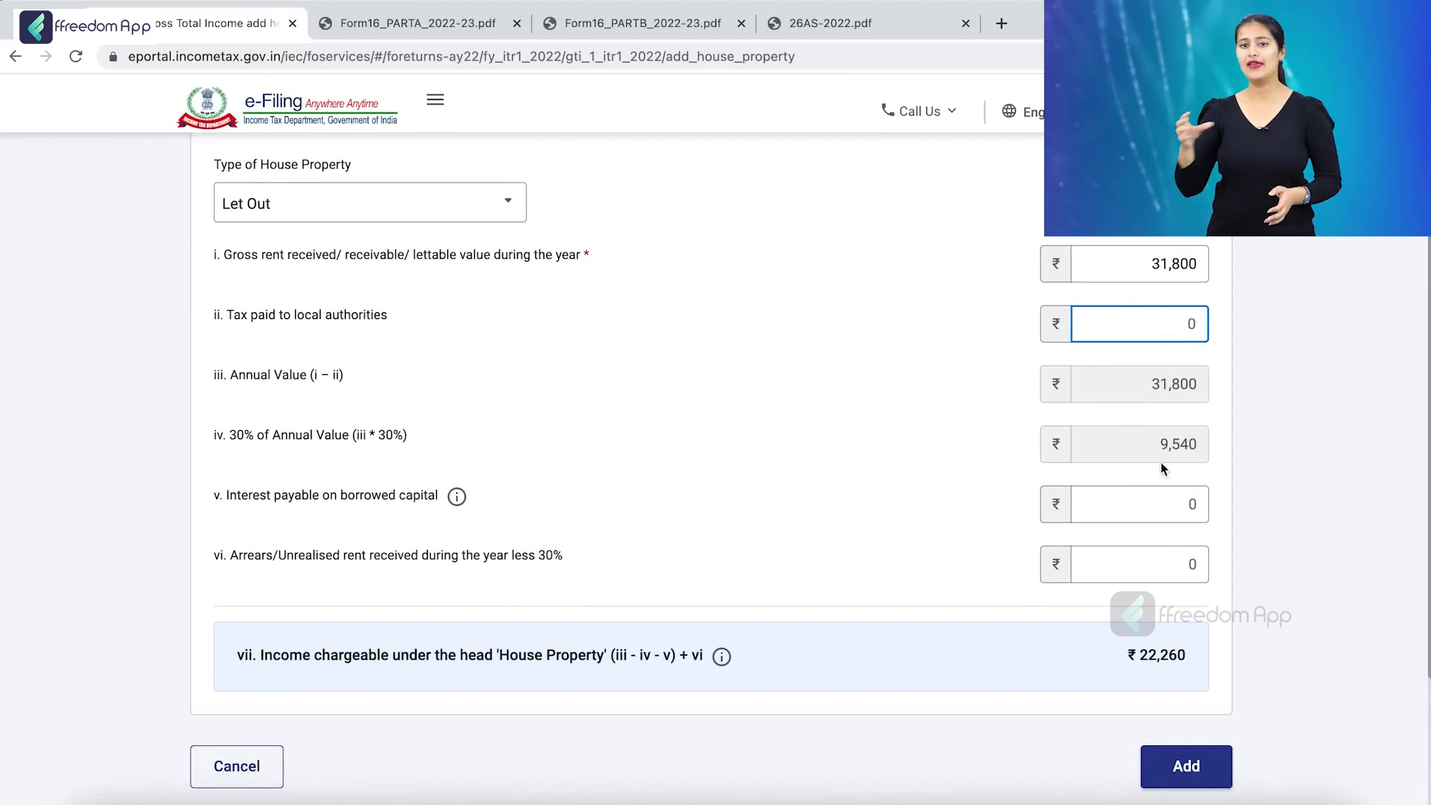
scroll(1125, 495, "down", 3)
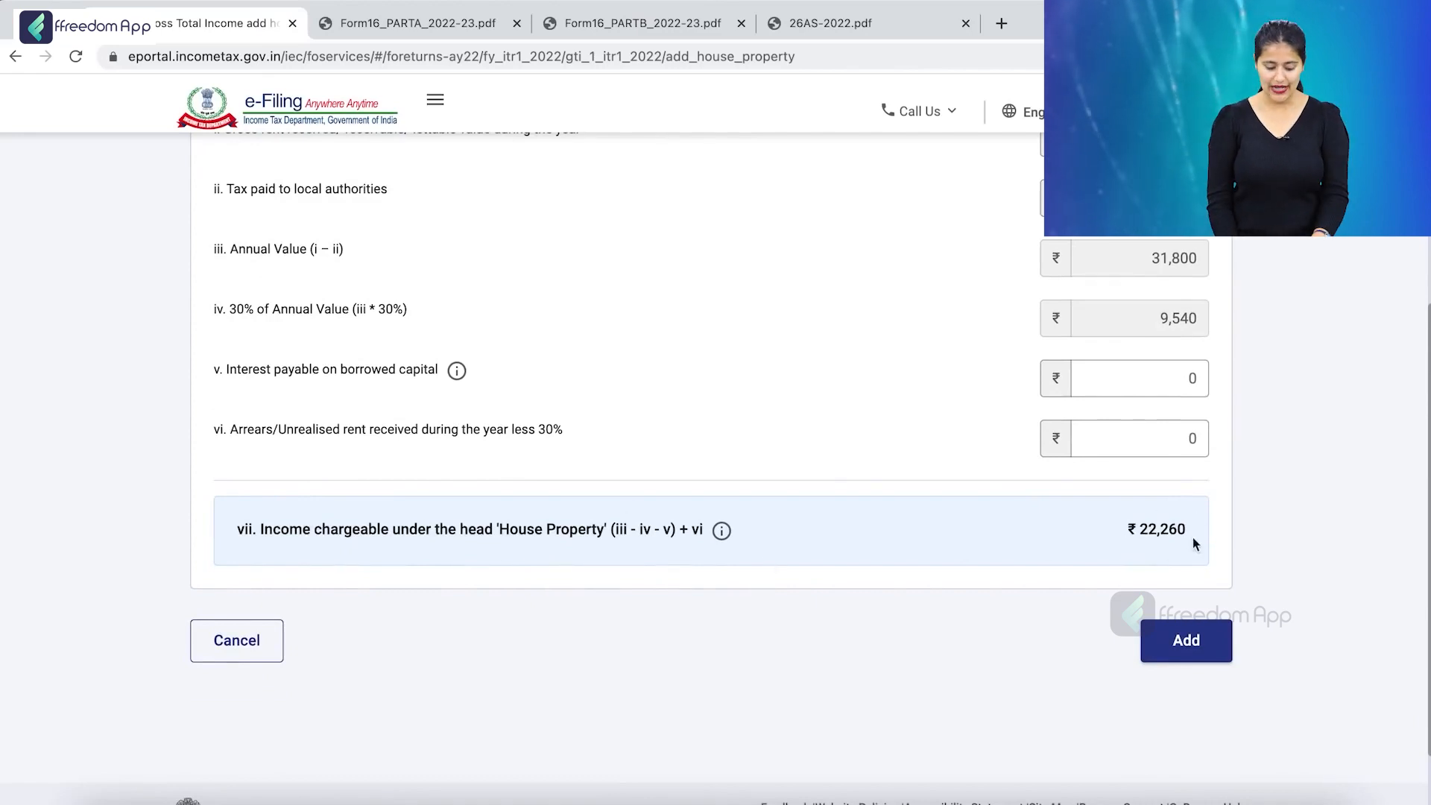
left_click(1189, 653)
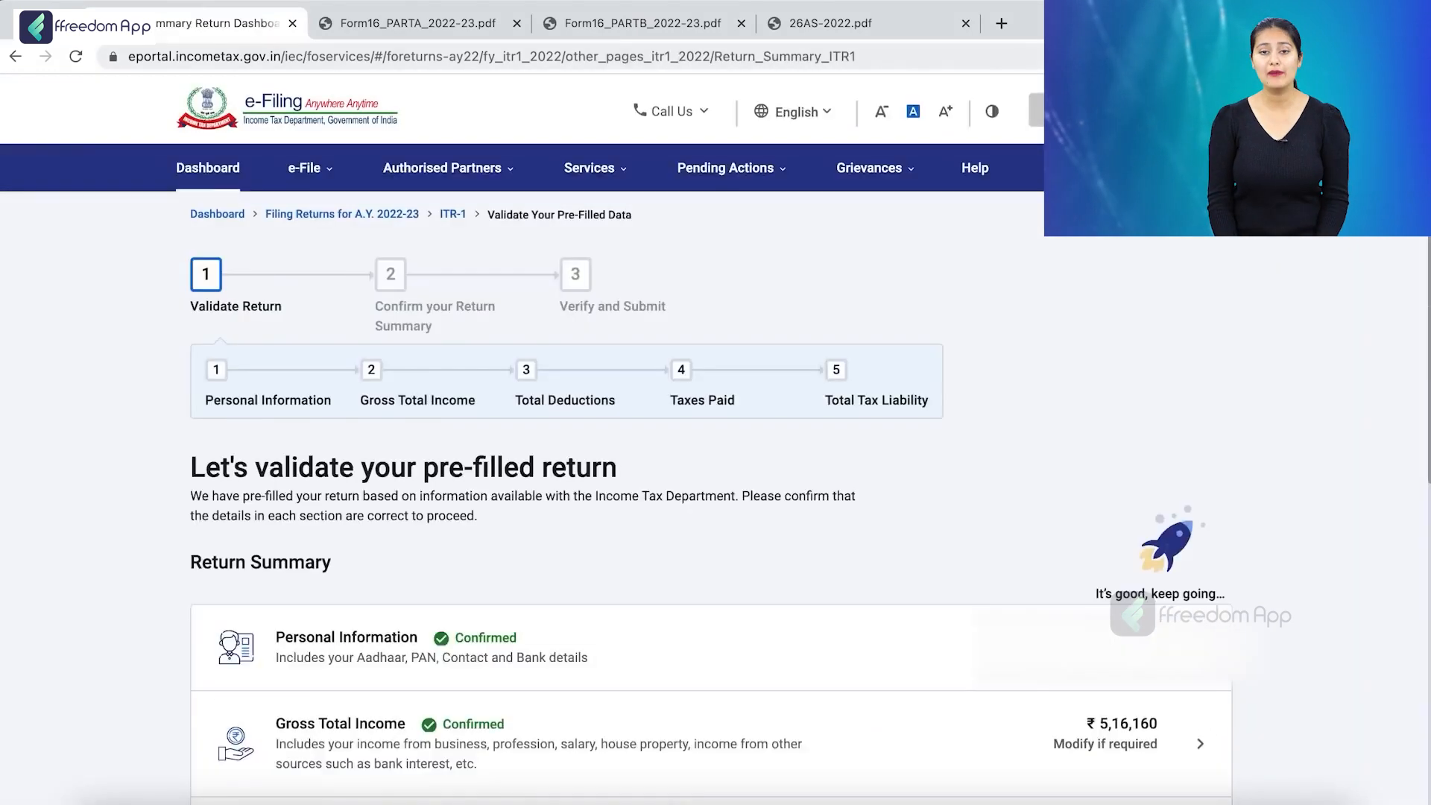
- Open the Total Deductions section of the return summary
scroll(1283, 395, "down", 5)
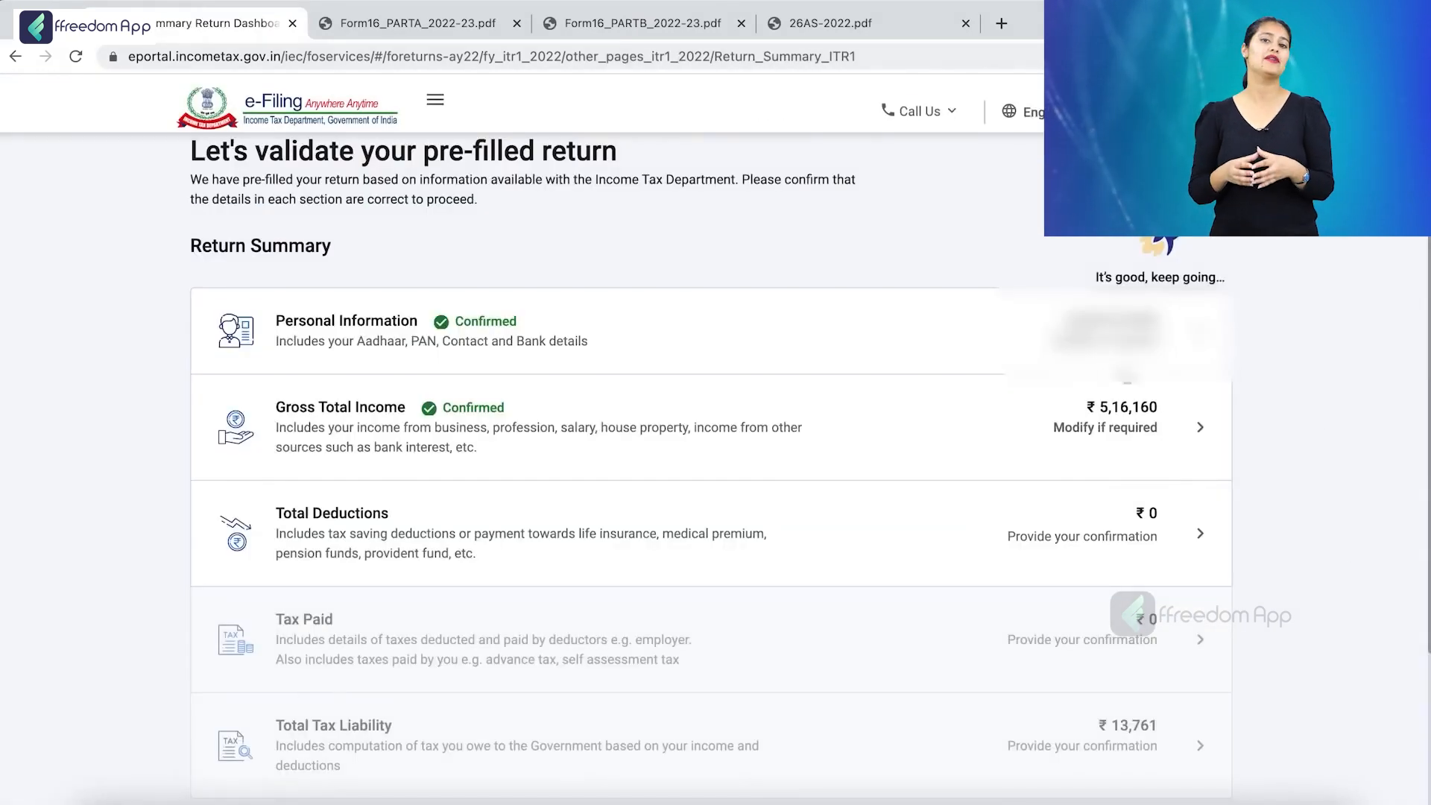
scroll(1247, 500, "down", 1)
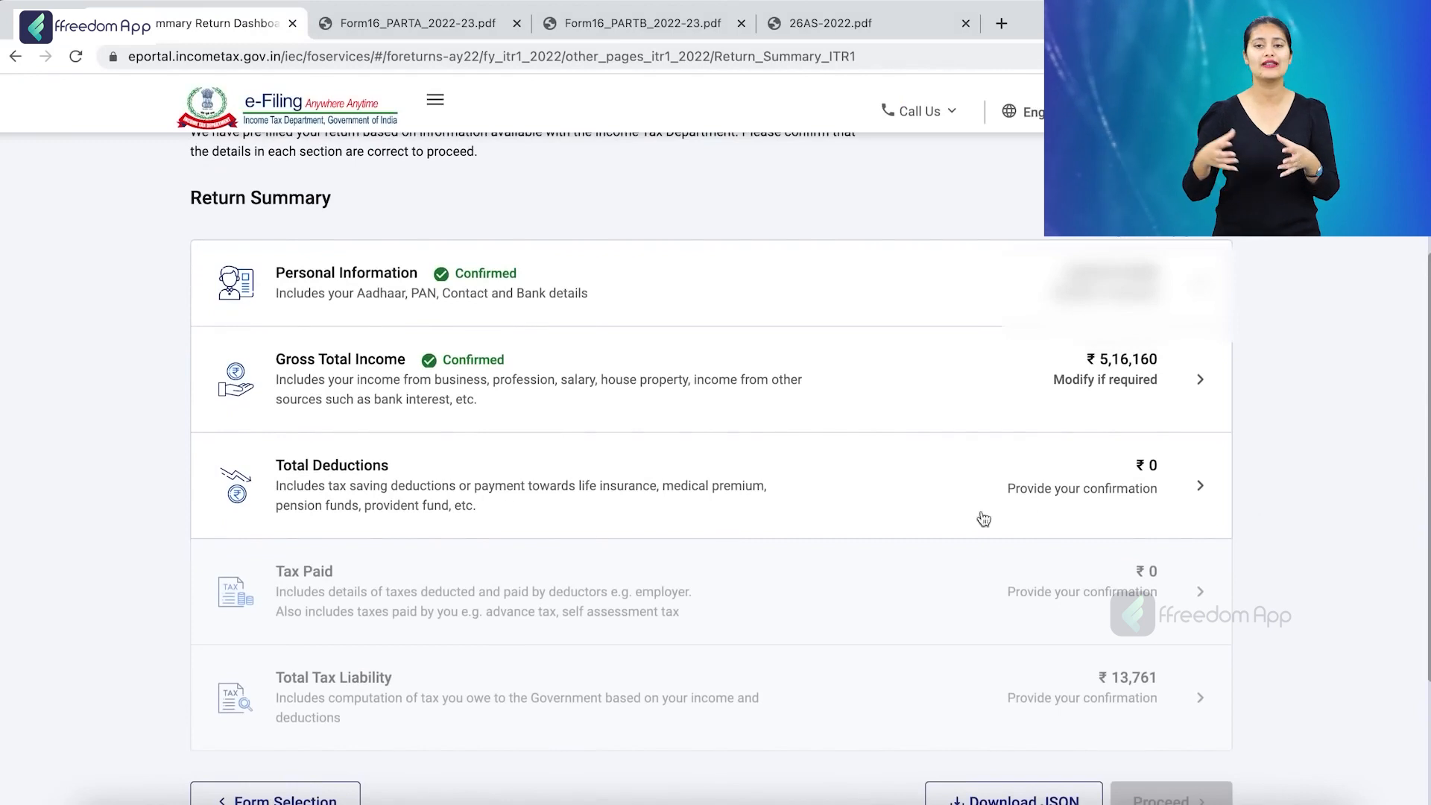
left_click(1201, 486)
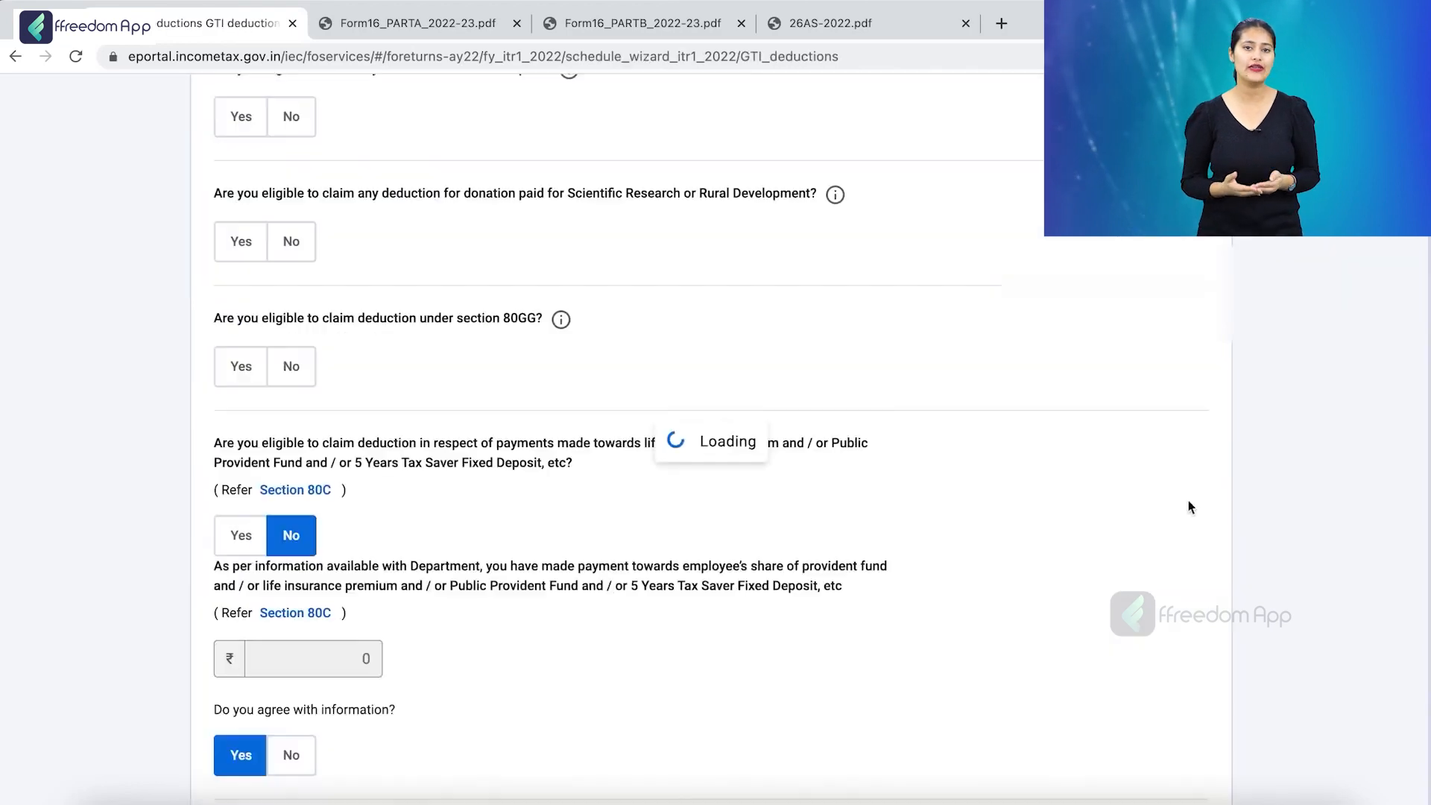
- Answer No to the deduction questions on donations, scientific research or rural development, and sections 80GG, 80C and 80CCD(2)
scroll(1247, 533, "down", 2)
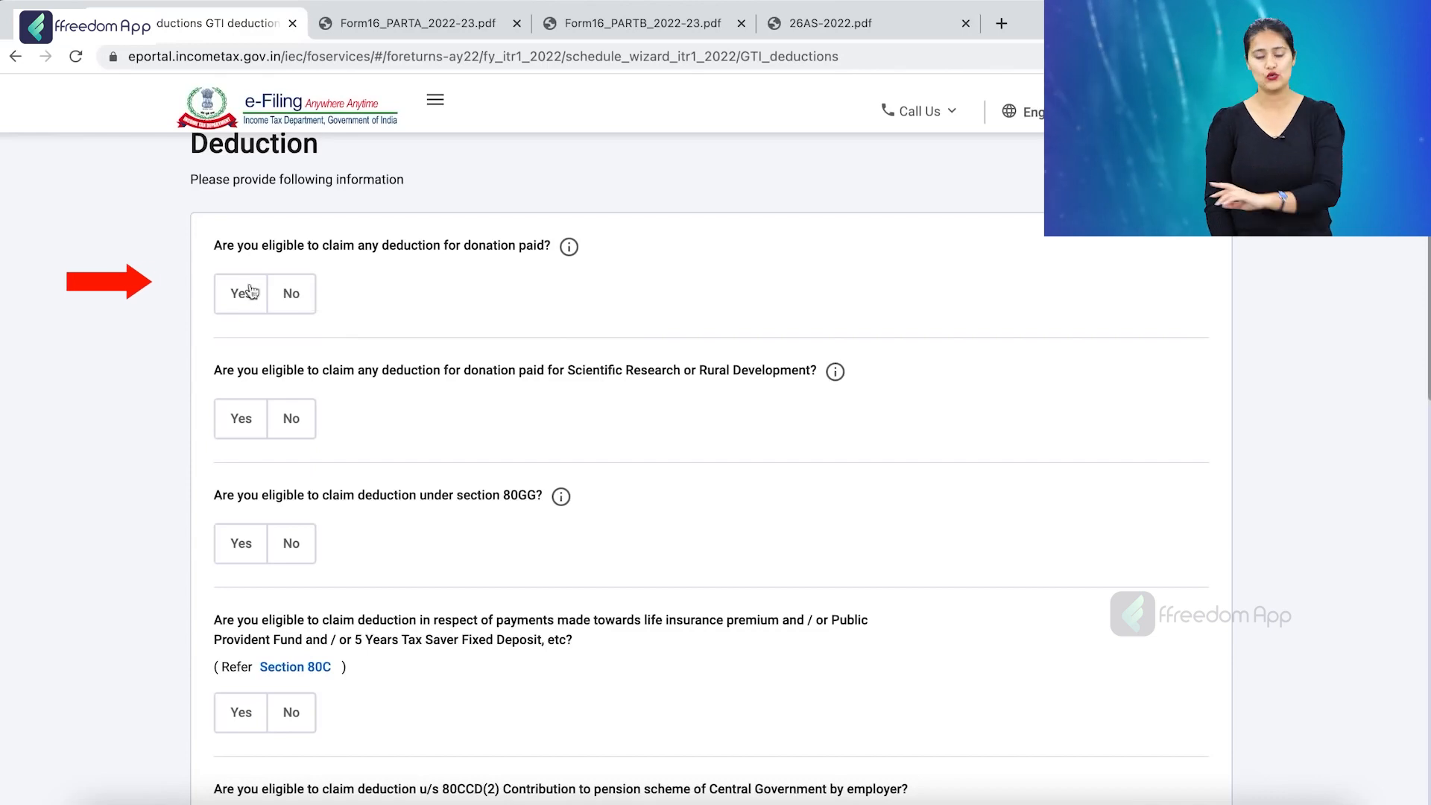
left_click(291, 298)
scroll(379, 396, "down", 1)
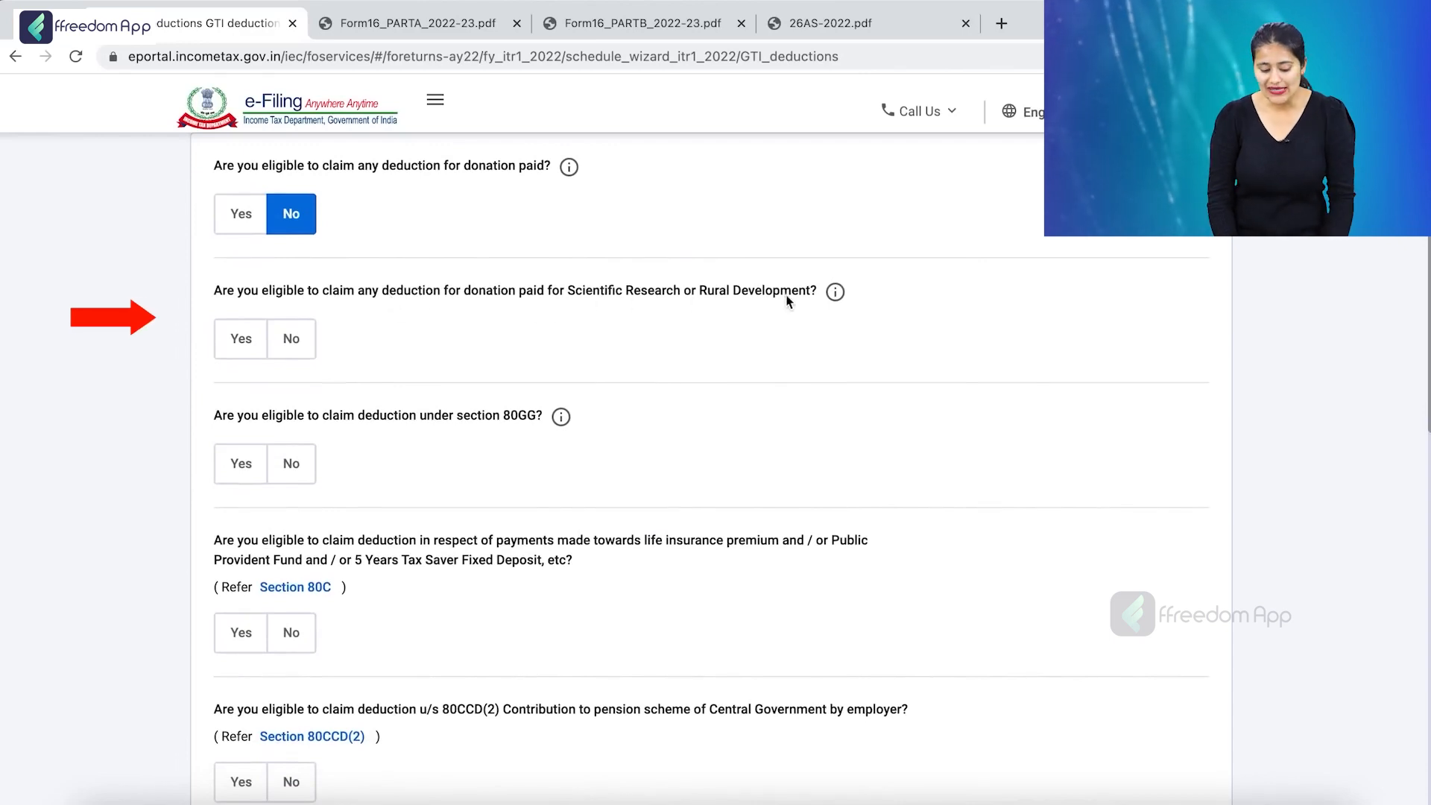
left_click(290, 340)
scroll(515, 300, "down", 2)
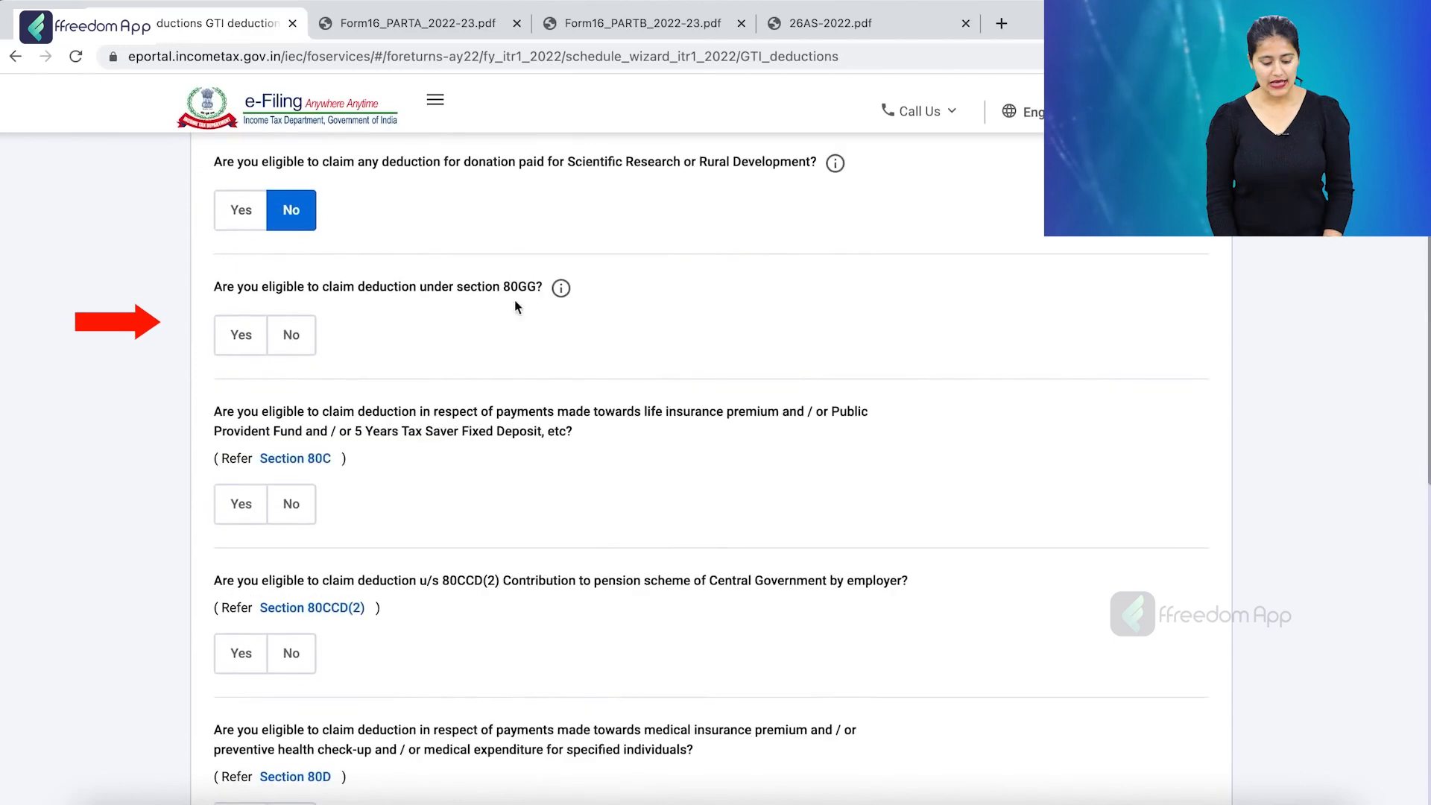
left_click(292, 337)
scroll(541, 227, "down", 1)
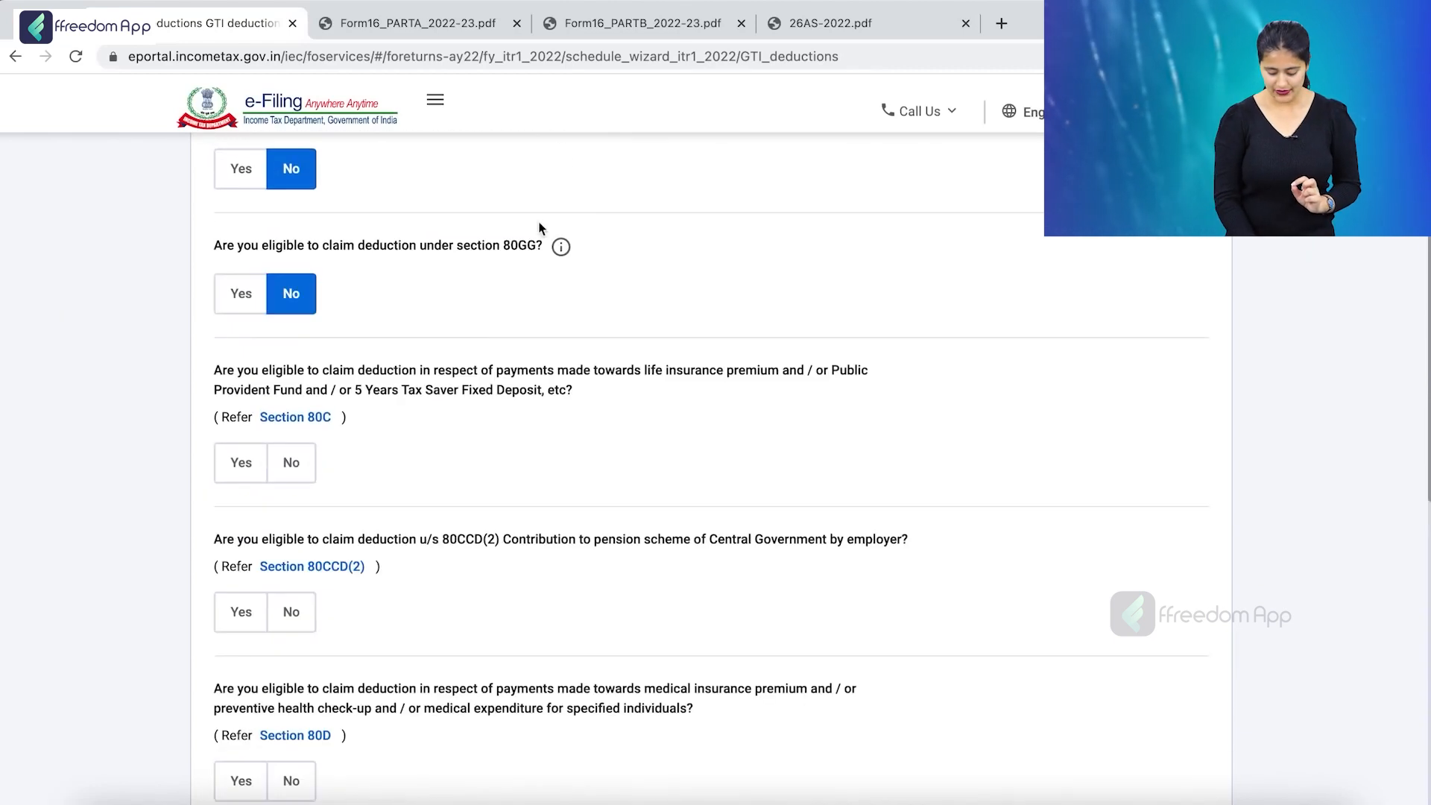
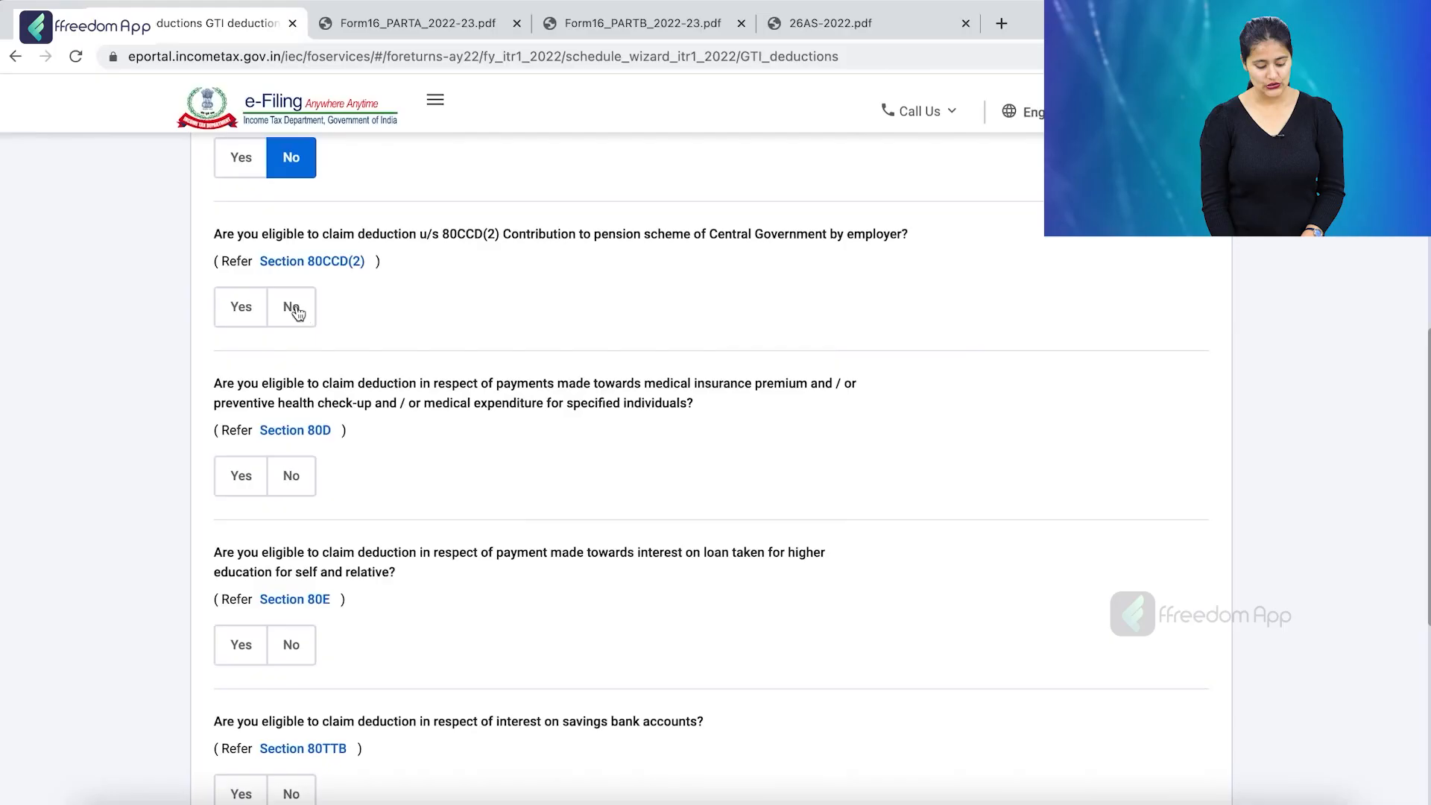
left_click(290, 308)
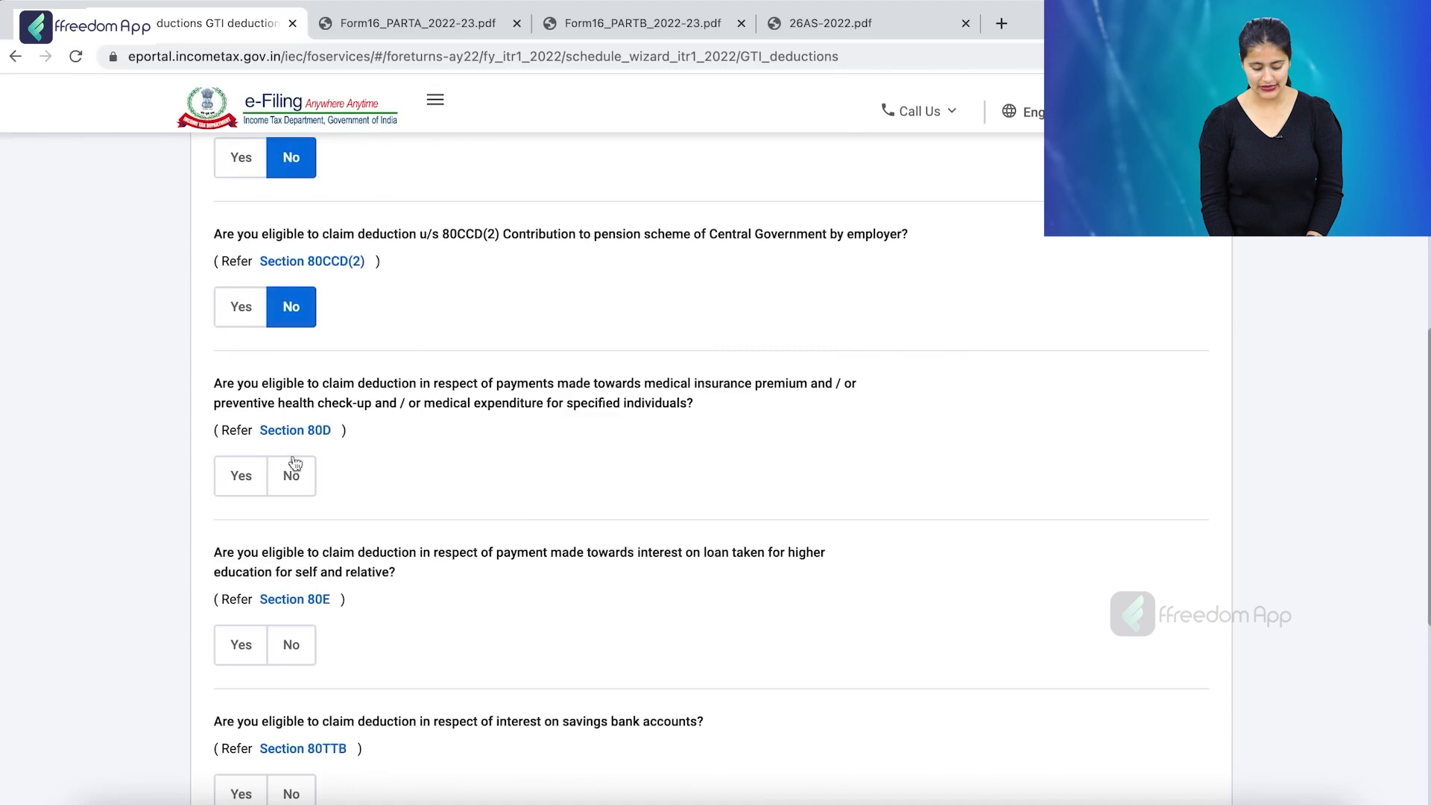
- Answer Yes to the section 80D medical insurance deduction and save Schedule 80D with an eligible deduction of ₹25,000
left_click(241, 480)
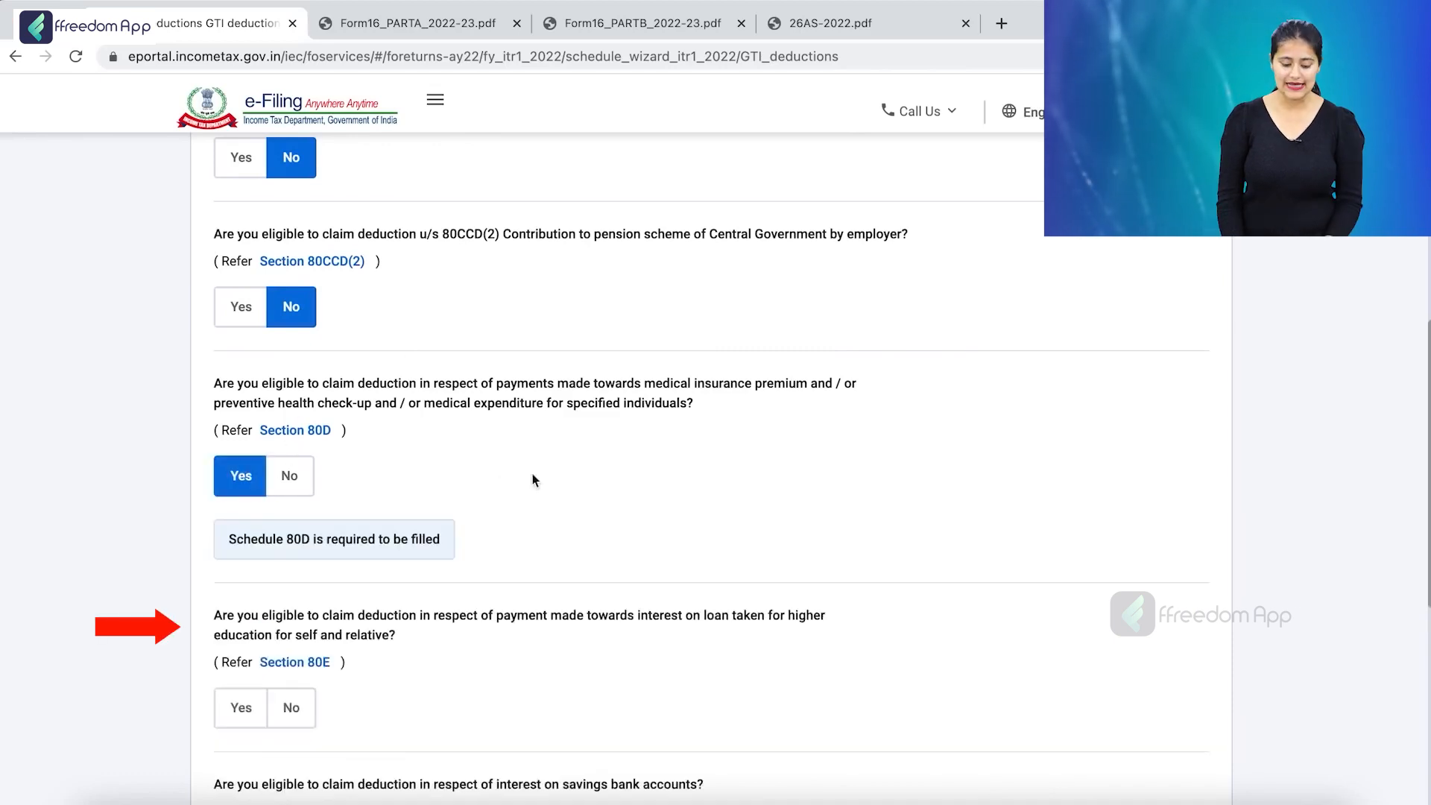
scroll(556, 469, "down", 1)
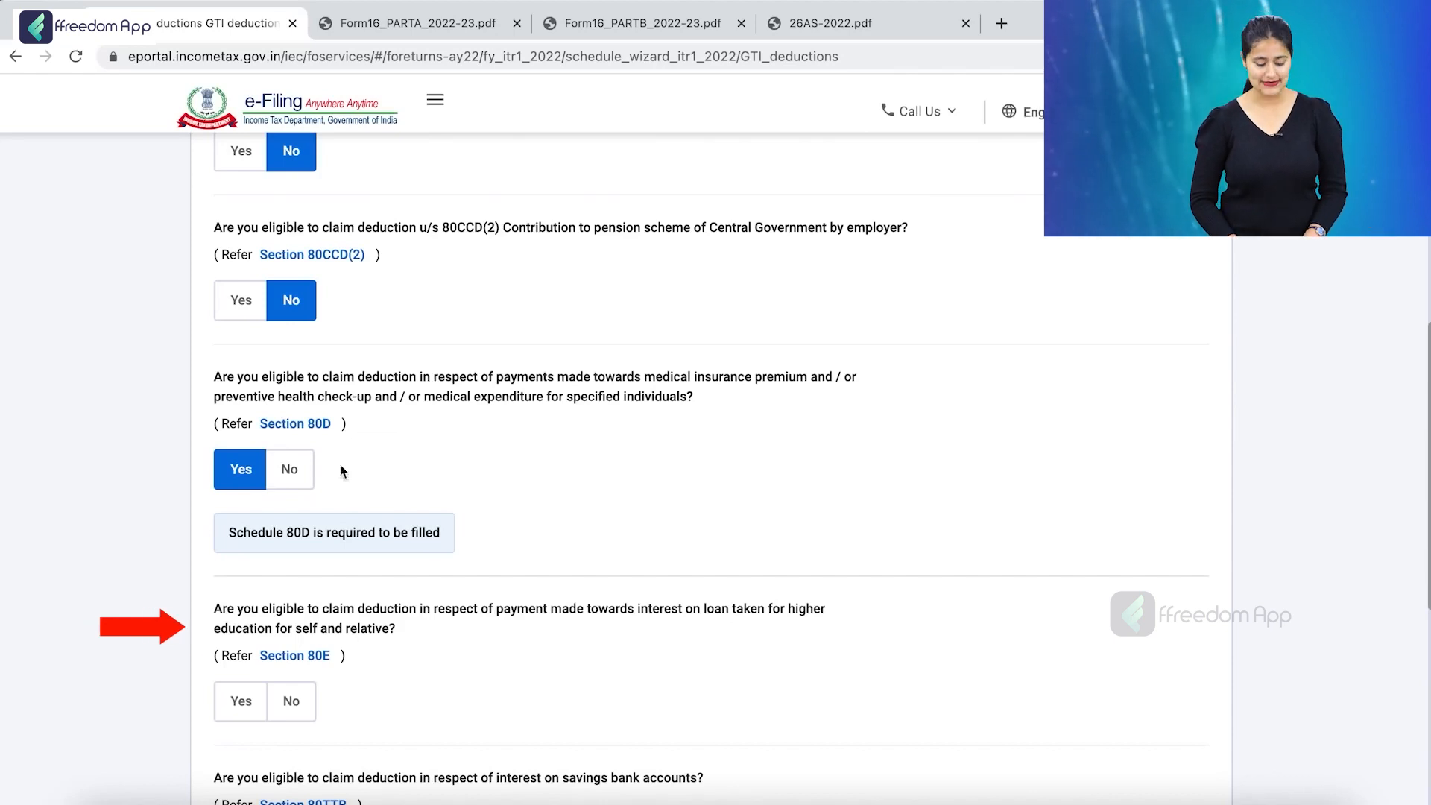
scroll(596, 251, "down", 5)
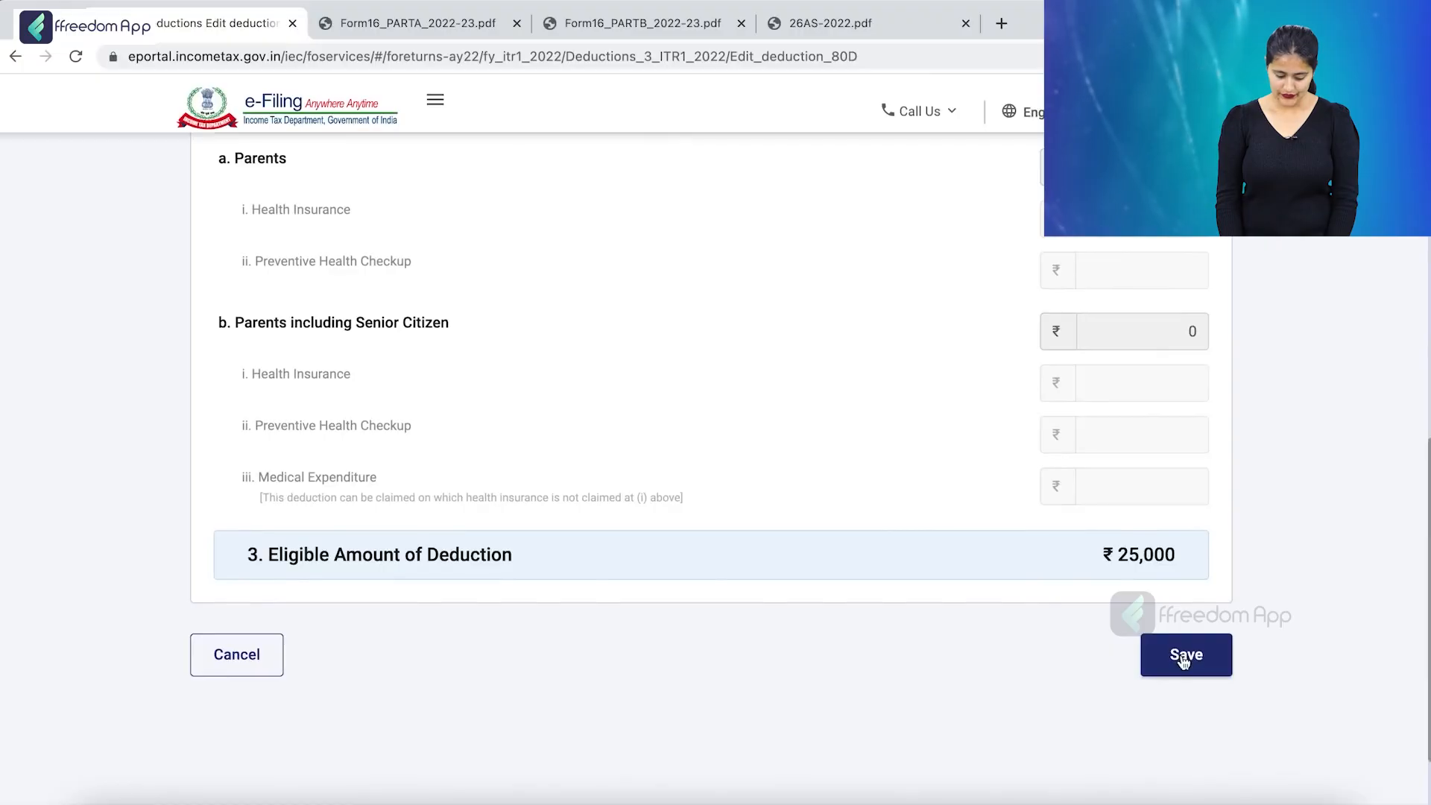
left_click(1182, 655)
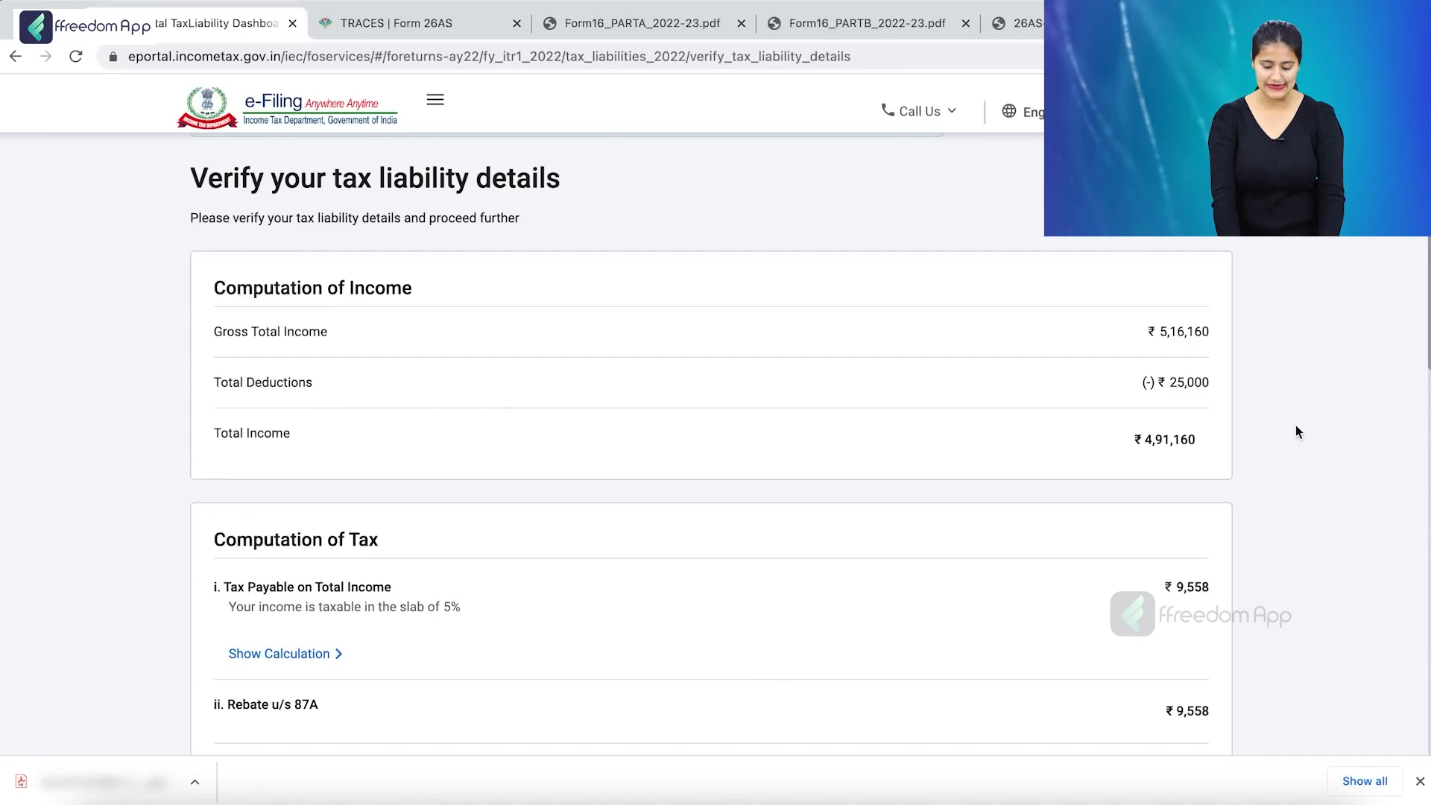
- Review the computation of income, tax, interest and fees in the tax liability details, and confirm them
scroll(1281, 486, "down", 2)
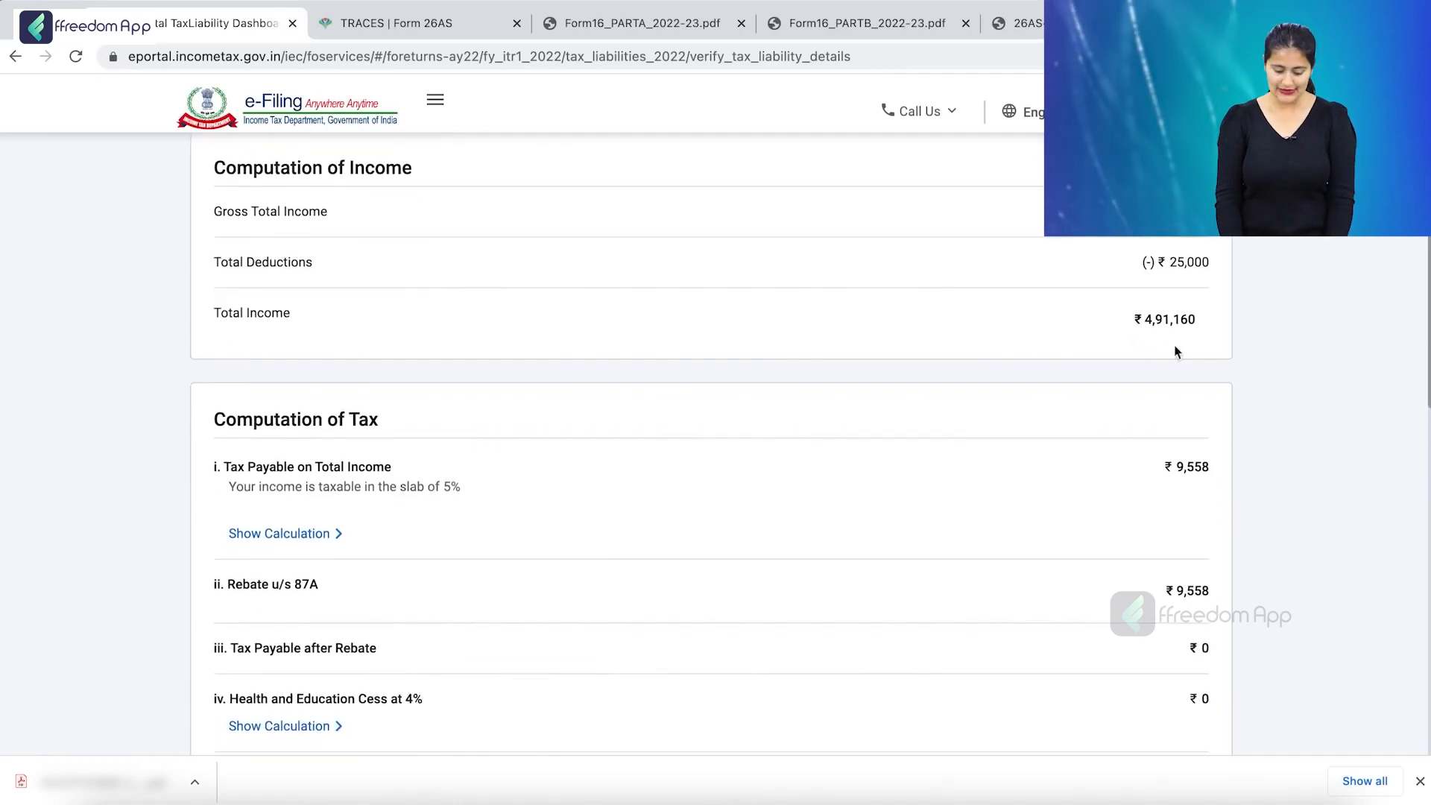
scroll(1258, 410, "down", 3)
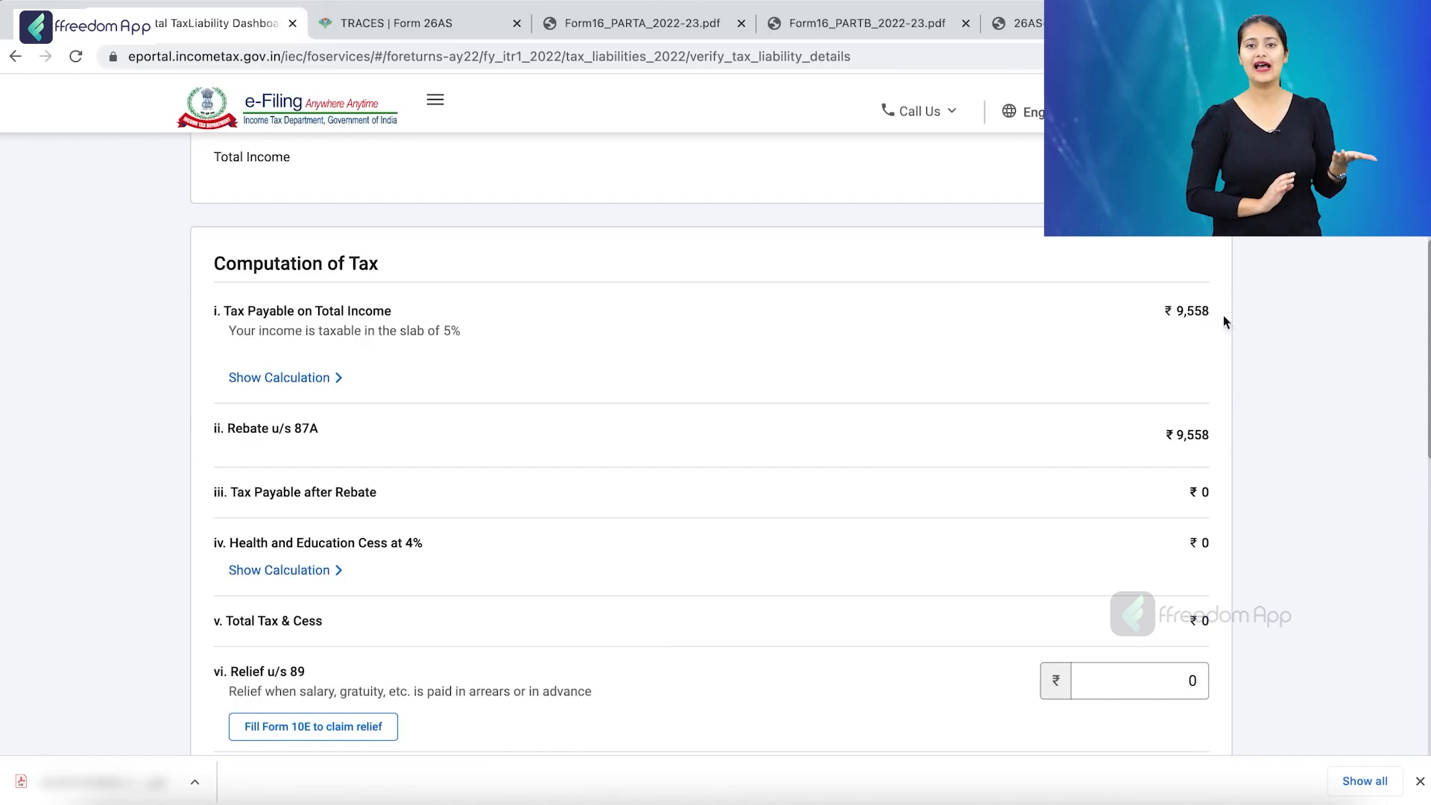
scroll(1305, 450, "down", 2)
scroll(1305, 449, "down", 6)
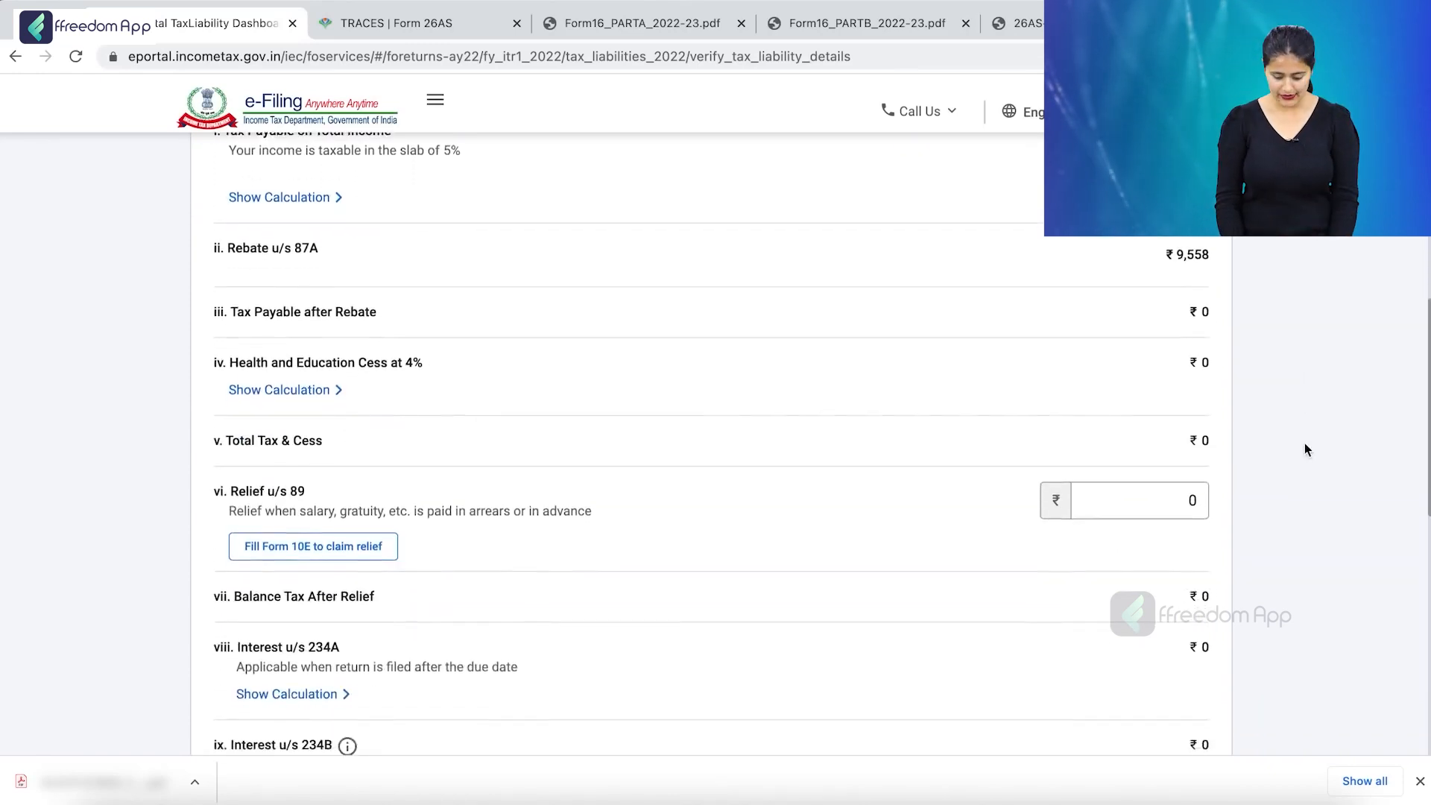
scroll(1302, 447, "down", 4)
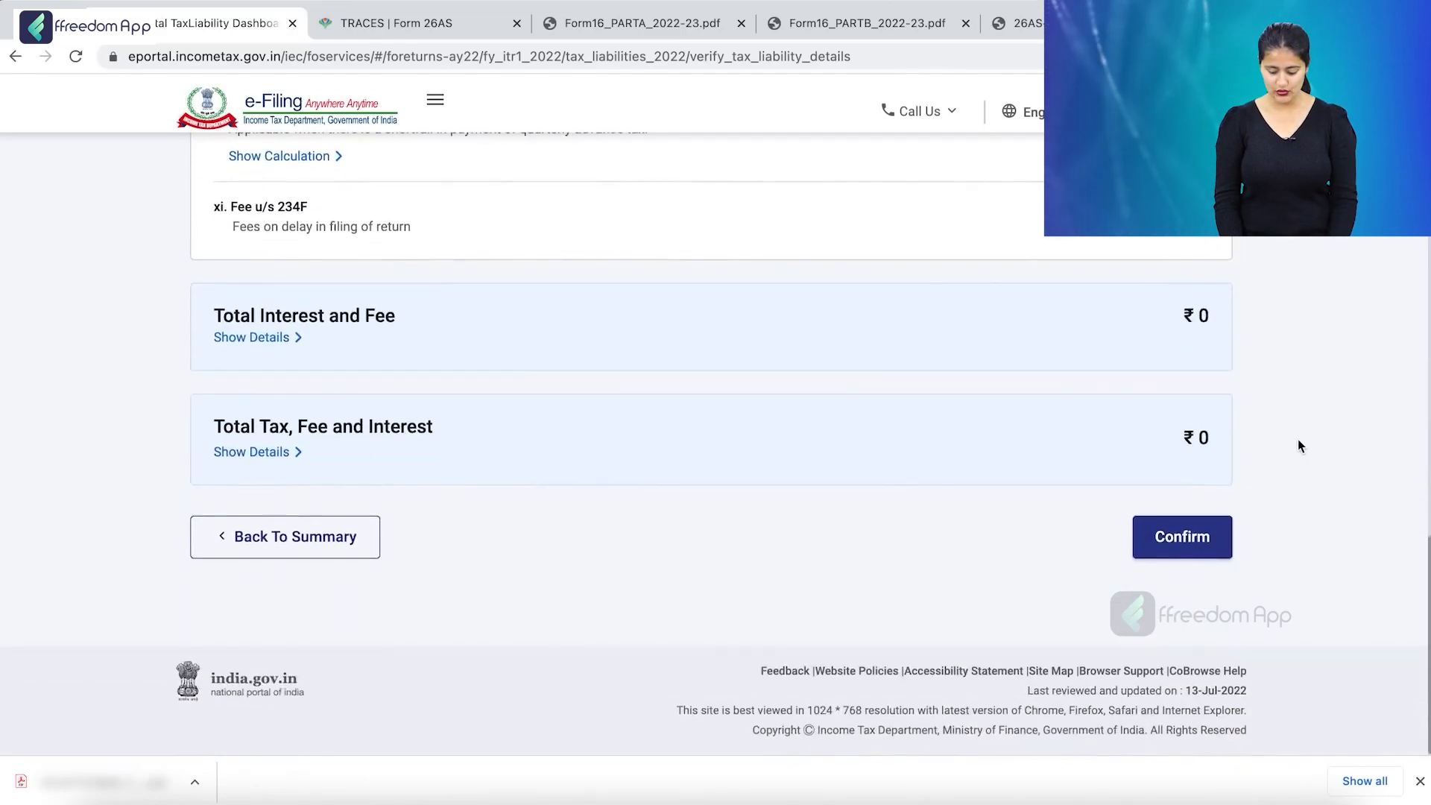
left_click(1188, 543)
- Review the ITR-1 return preview from general information through income, deductions and the verification declaration, and proceed to validation
scroll(1369, 583, "down", 1)
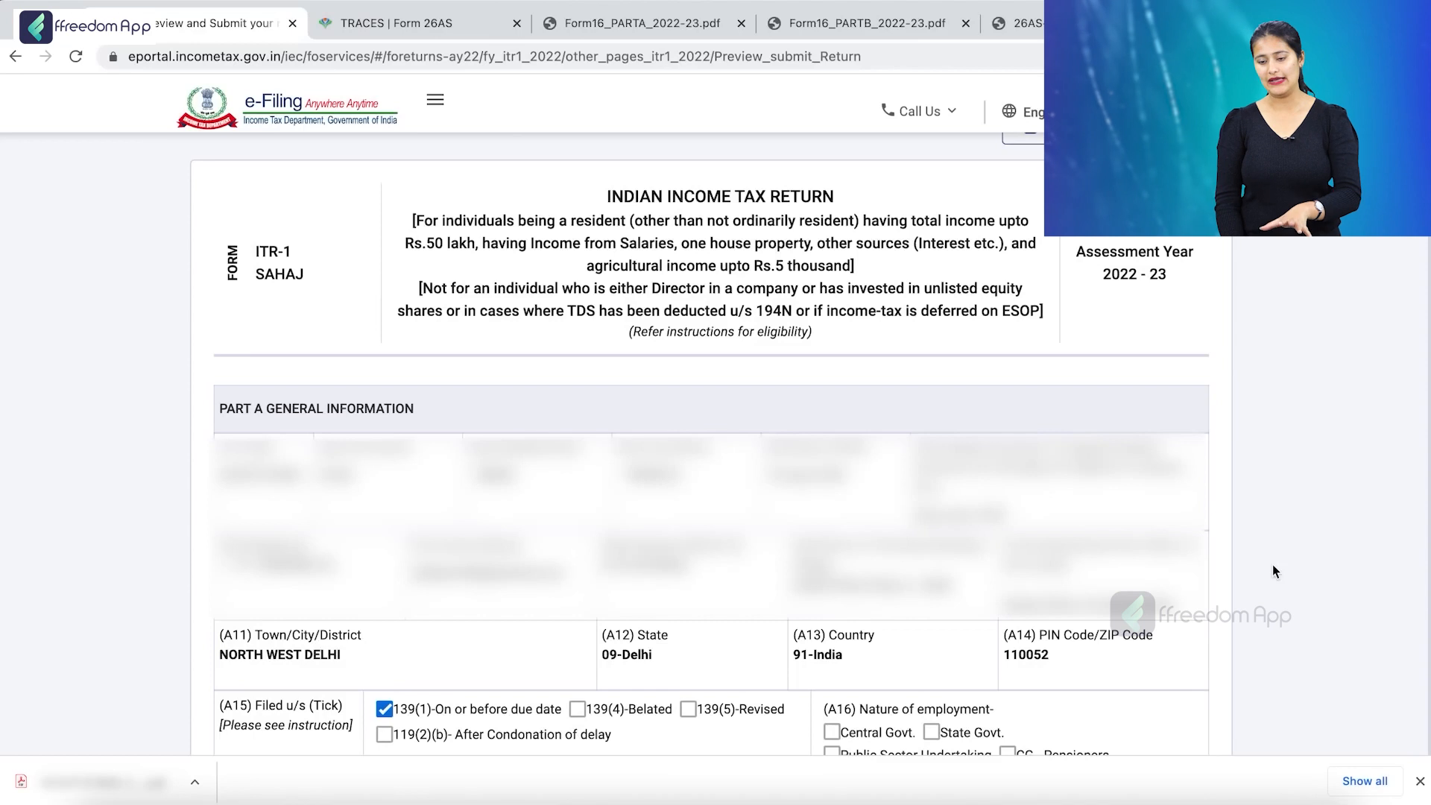
scroll(1272, 580, "down", 10)
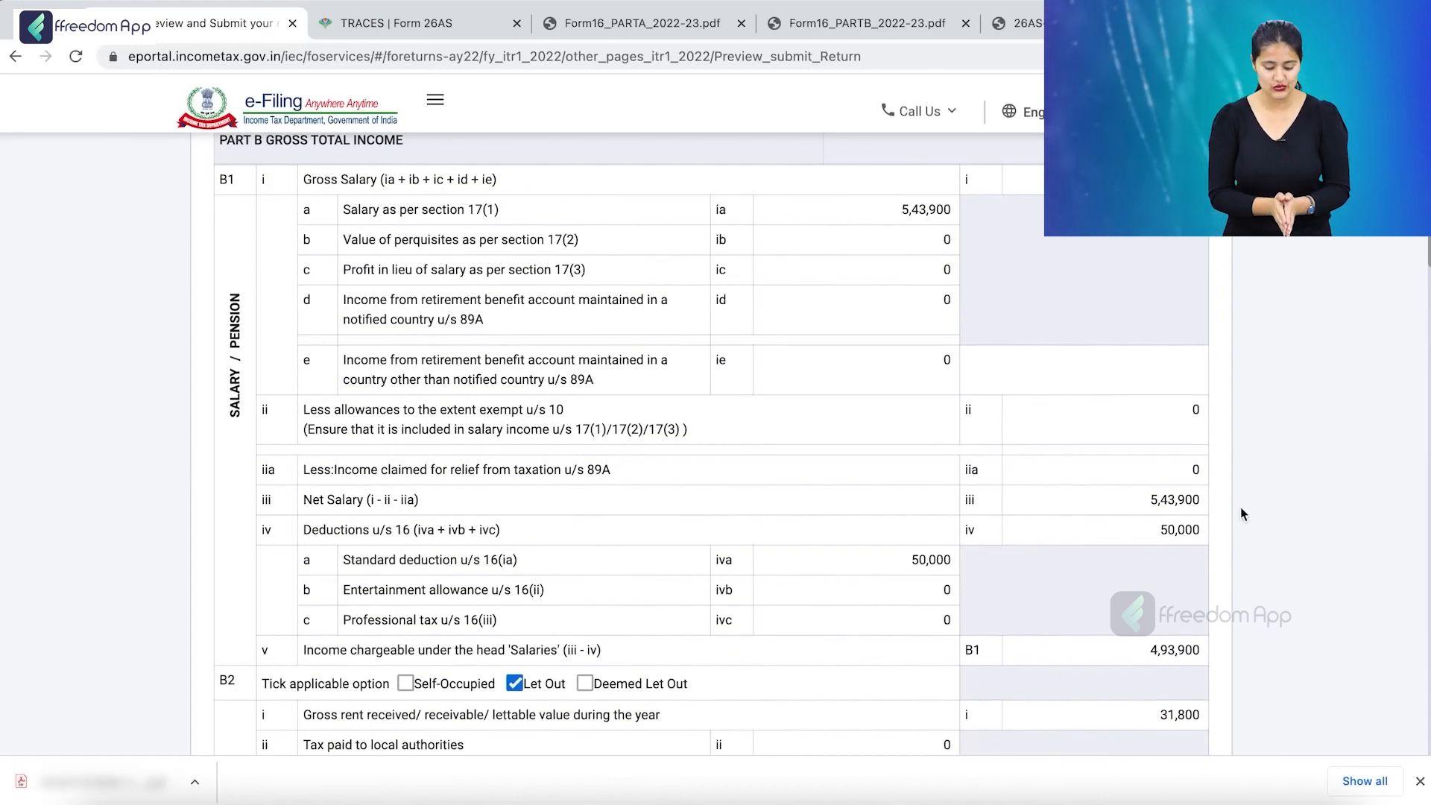
scroll(1241, 509, "down", 1)
scroll(1234, 357, "down", 3)
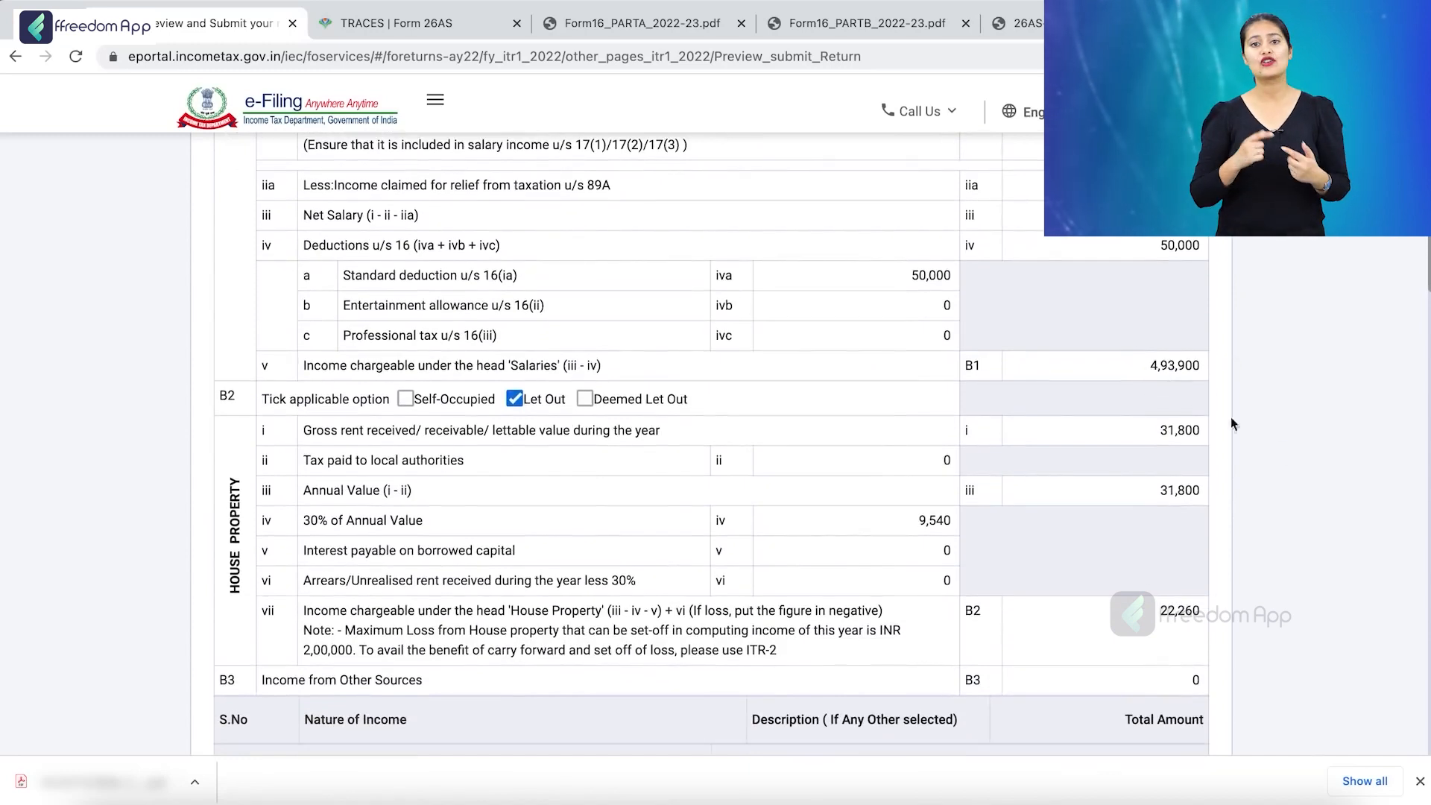
scroll(1273, 440, "down", 2)
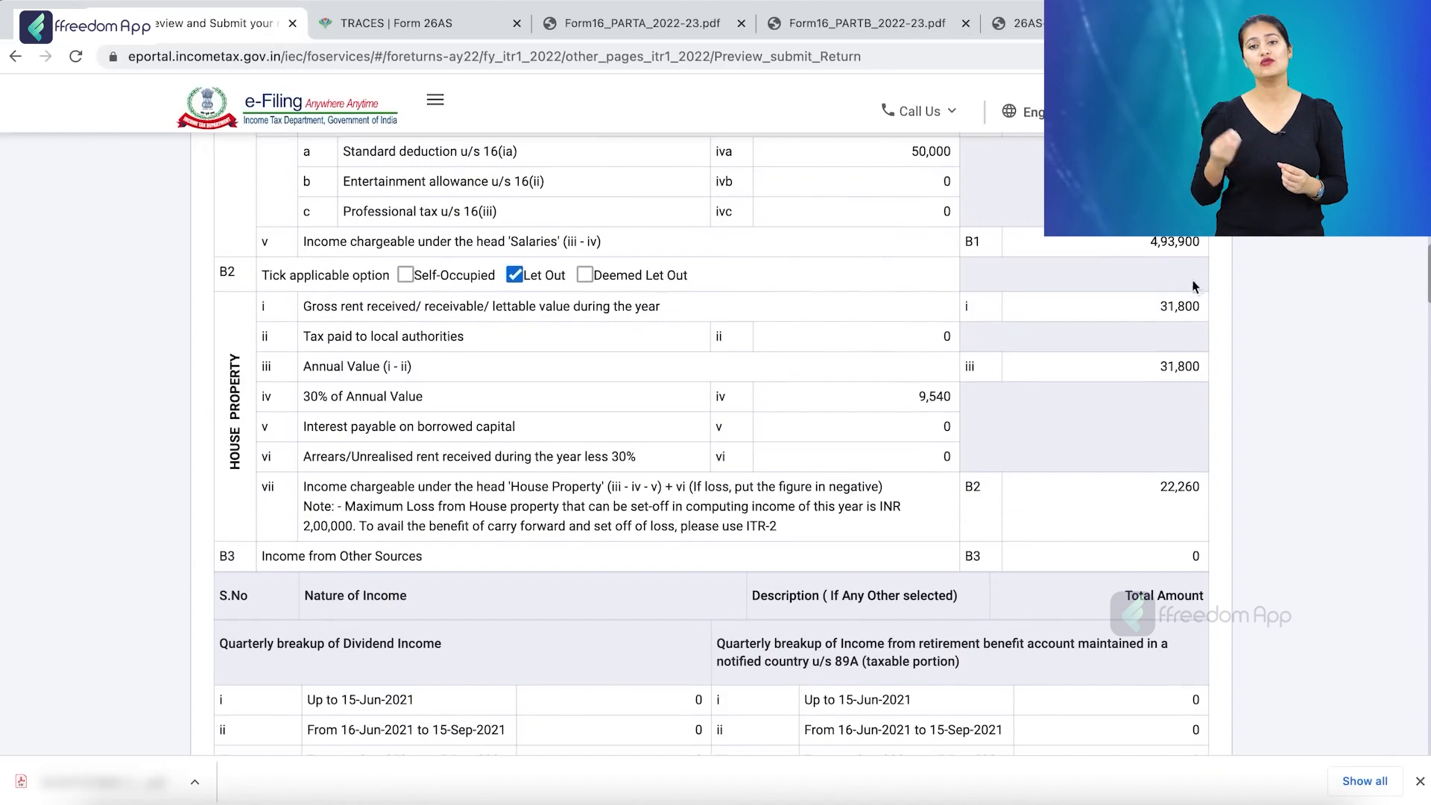
scroll(1245, 410, "down", 9)
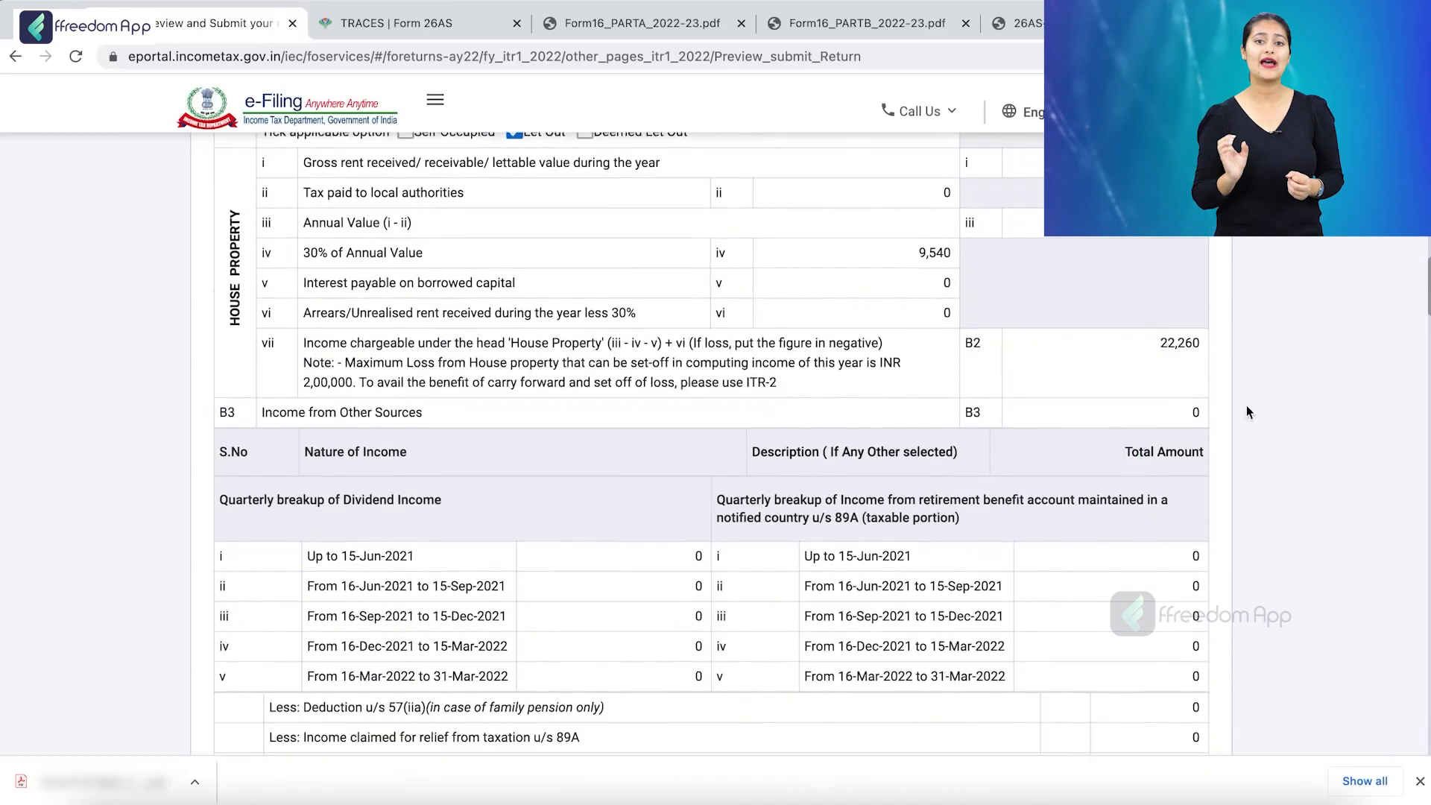
scroll(1251, 404, "down", 5)
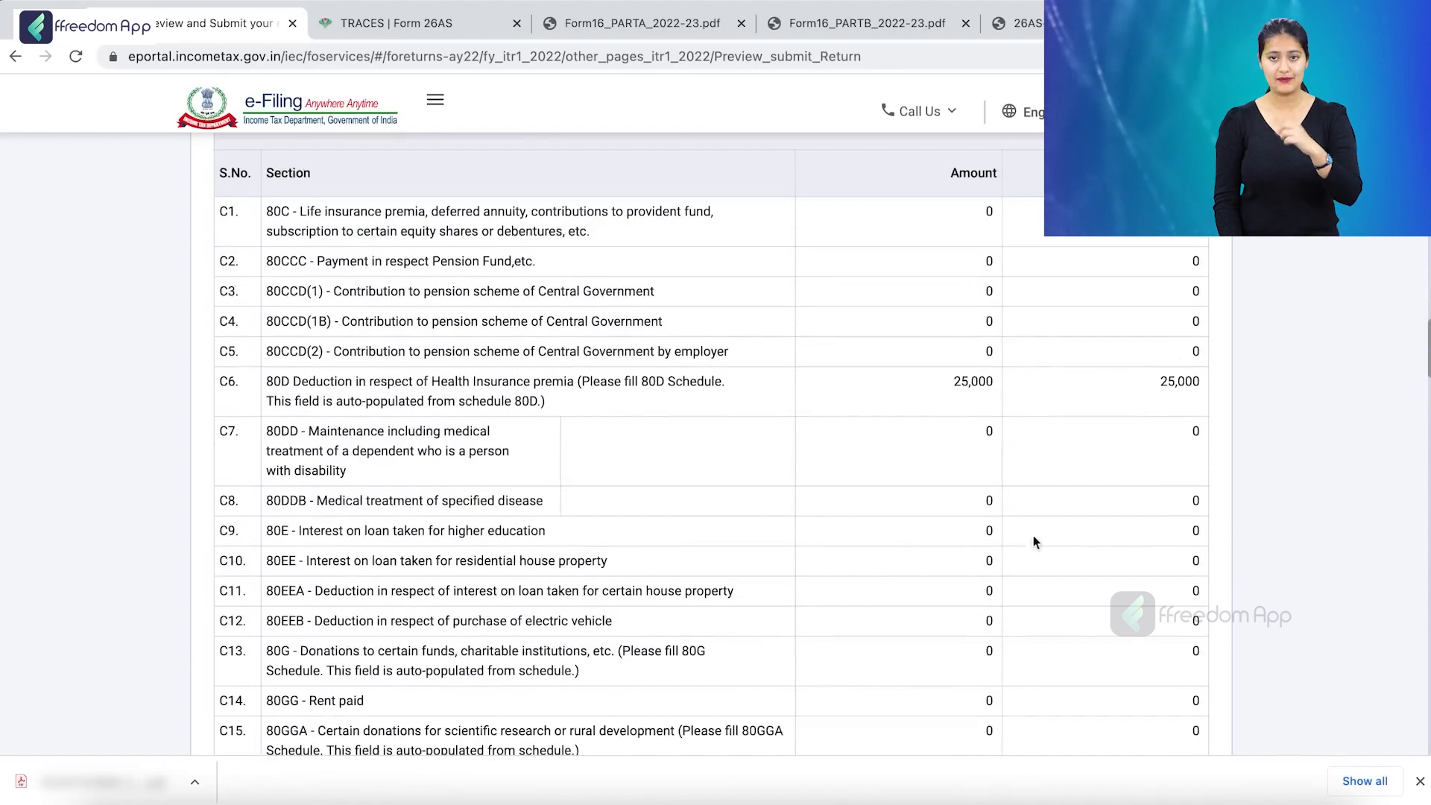
scroll(1033, 535, "down", 1)
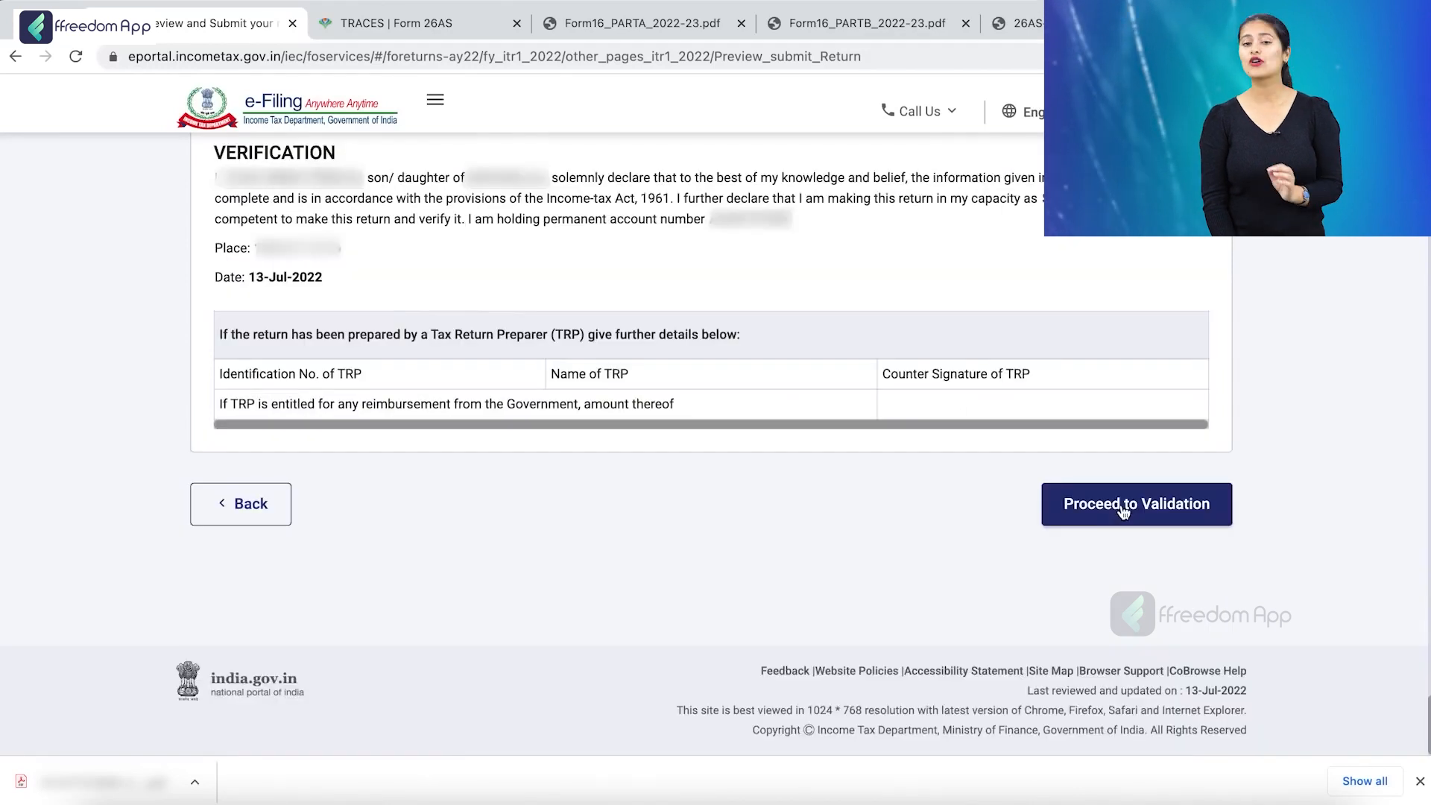
left_click(1124, 510)
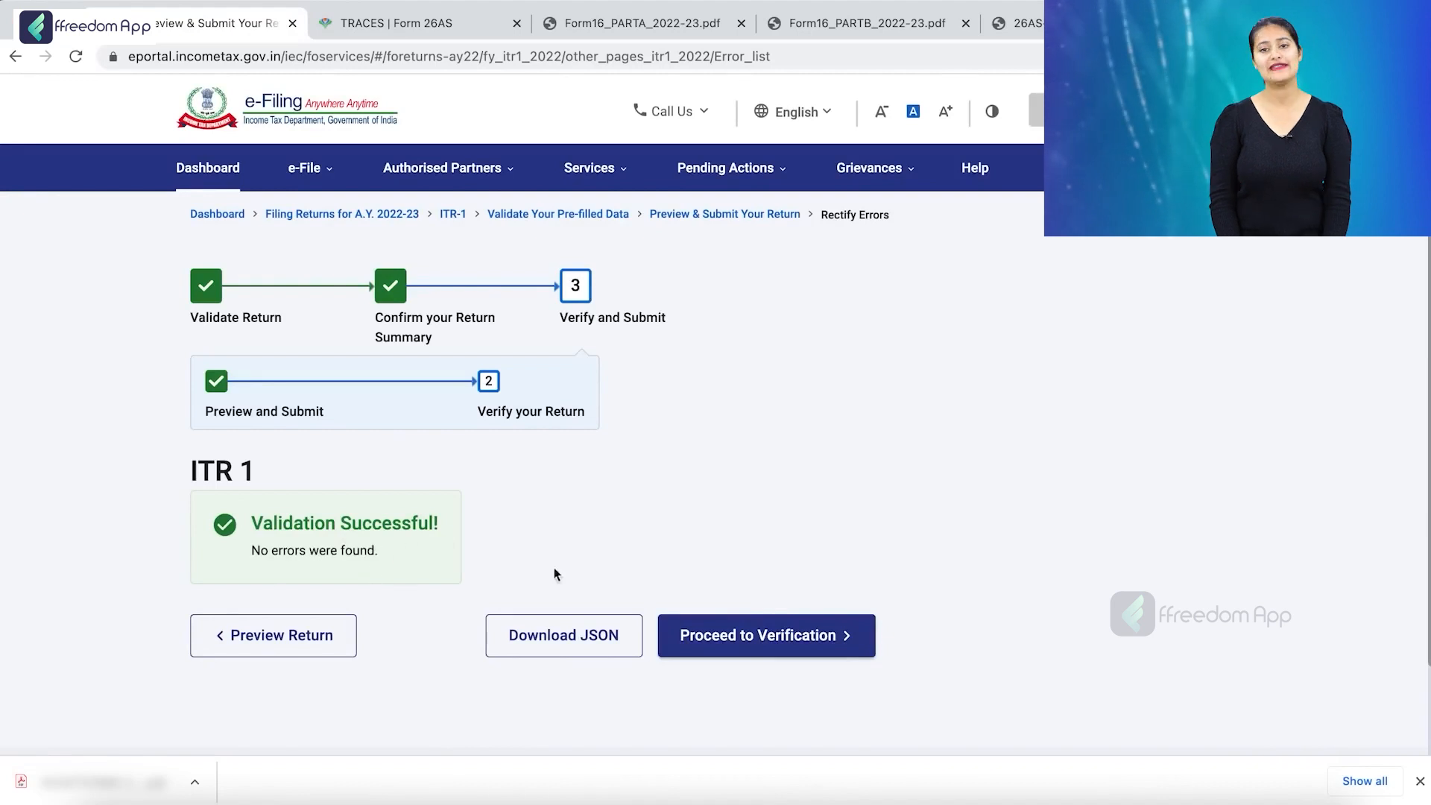
- Proceed to verification of the validated return and continue with e-Verify Now as the verification method
left_click(778, 640)
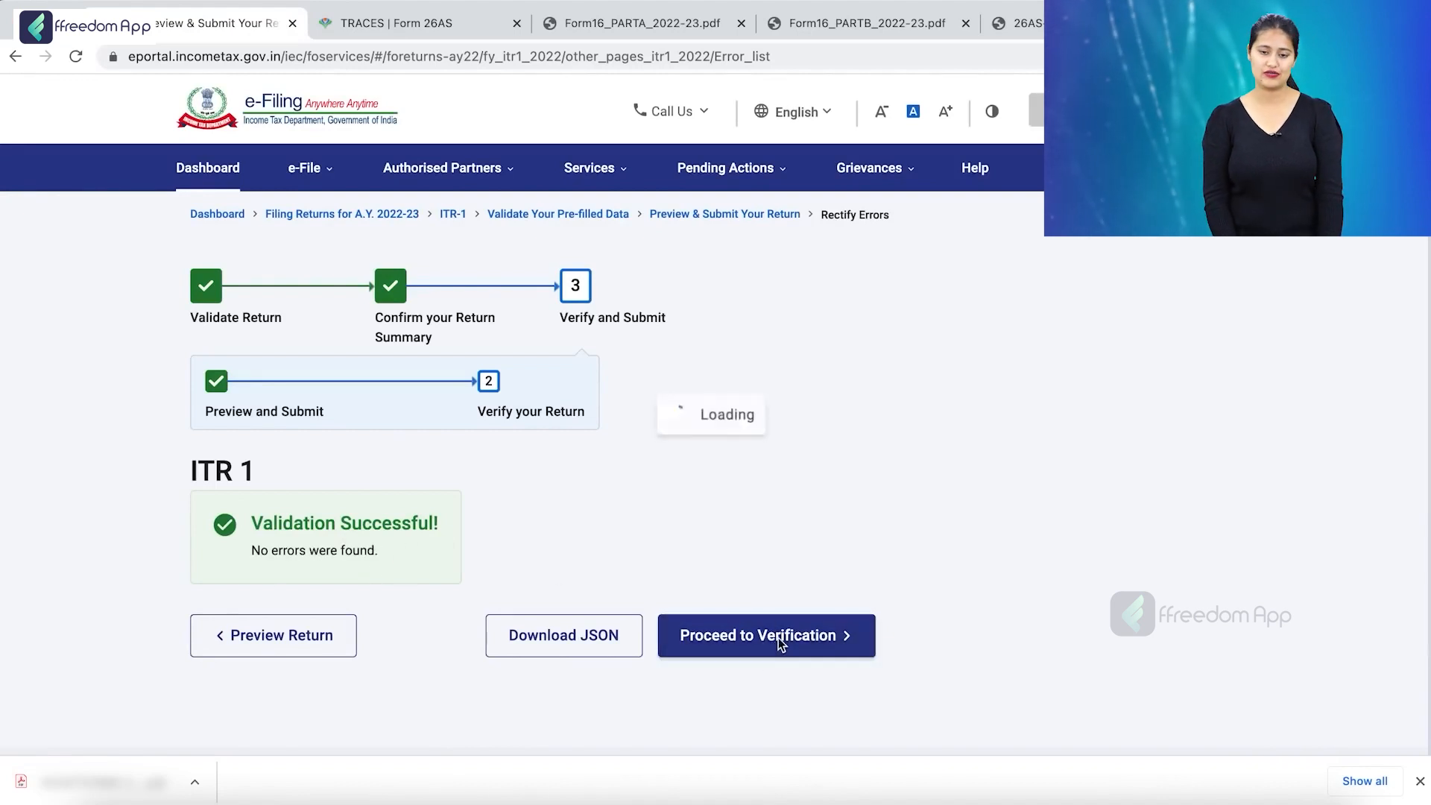
scroll(589, 423, "down", 4)
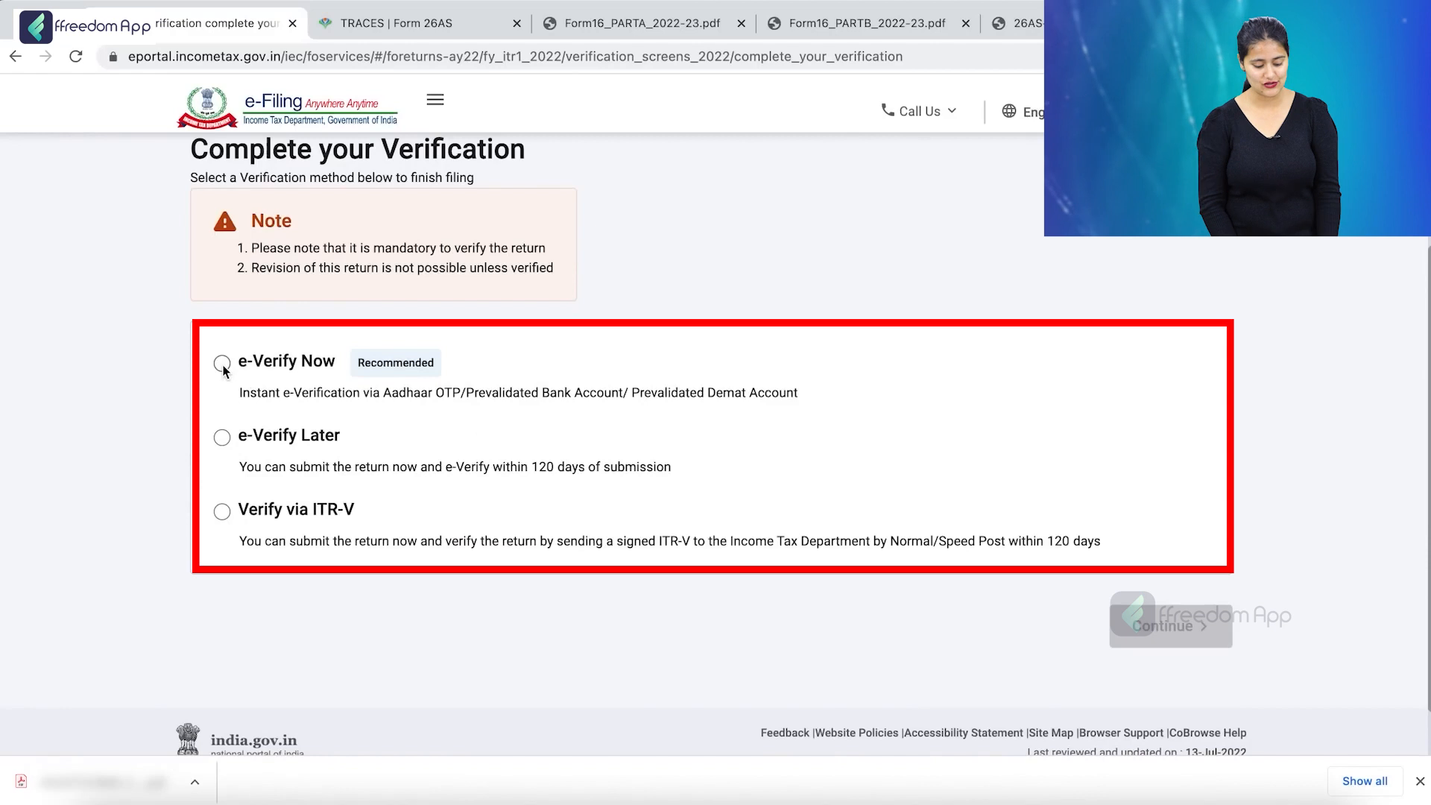
left_click(222, 364)
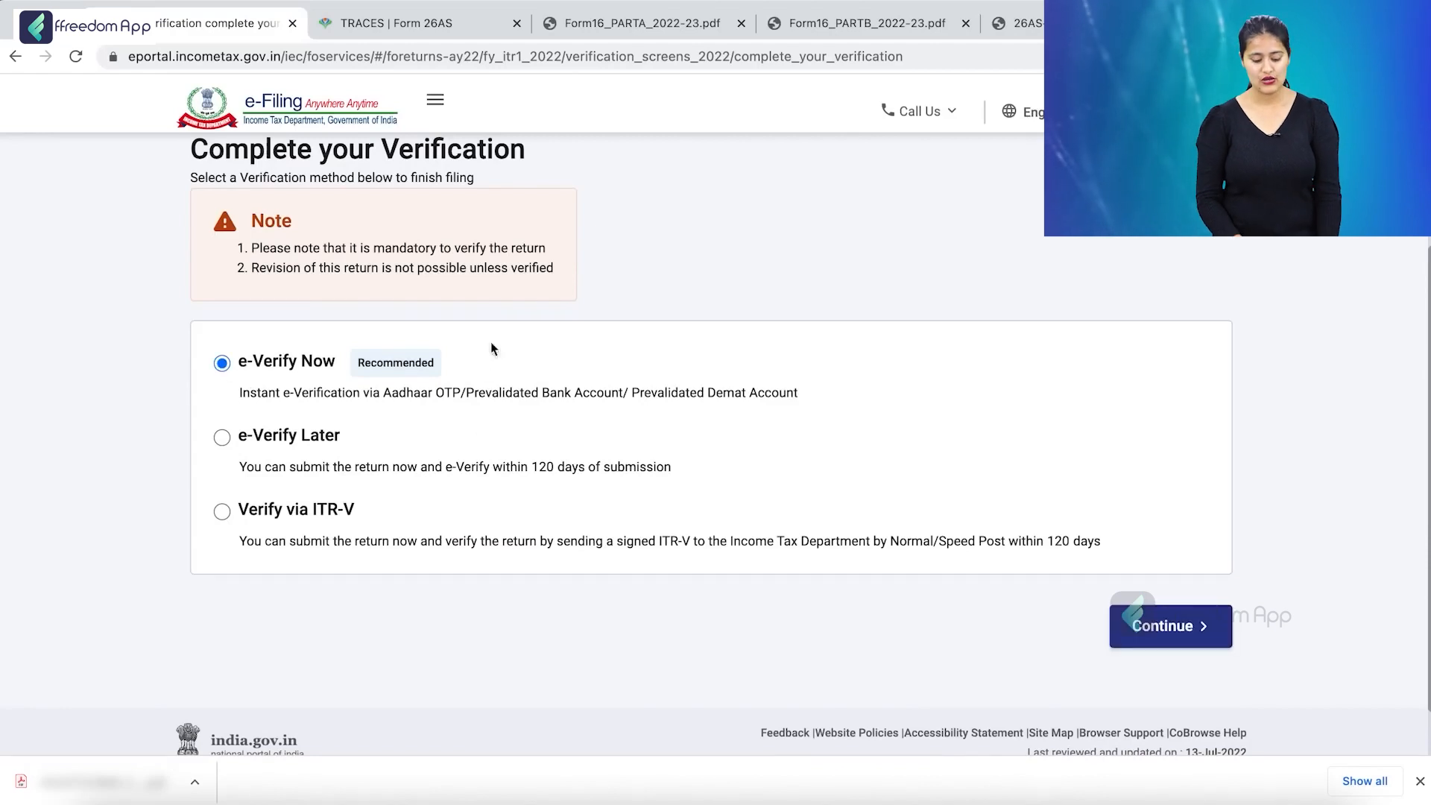
left_click(1157, 627)
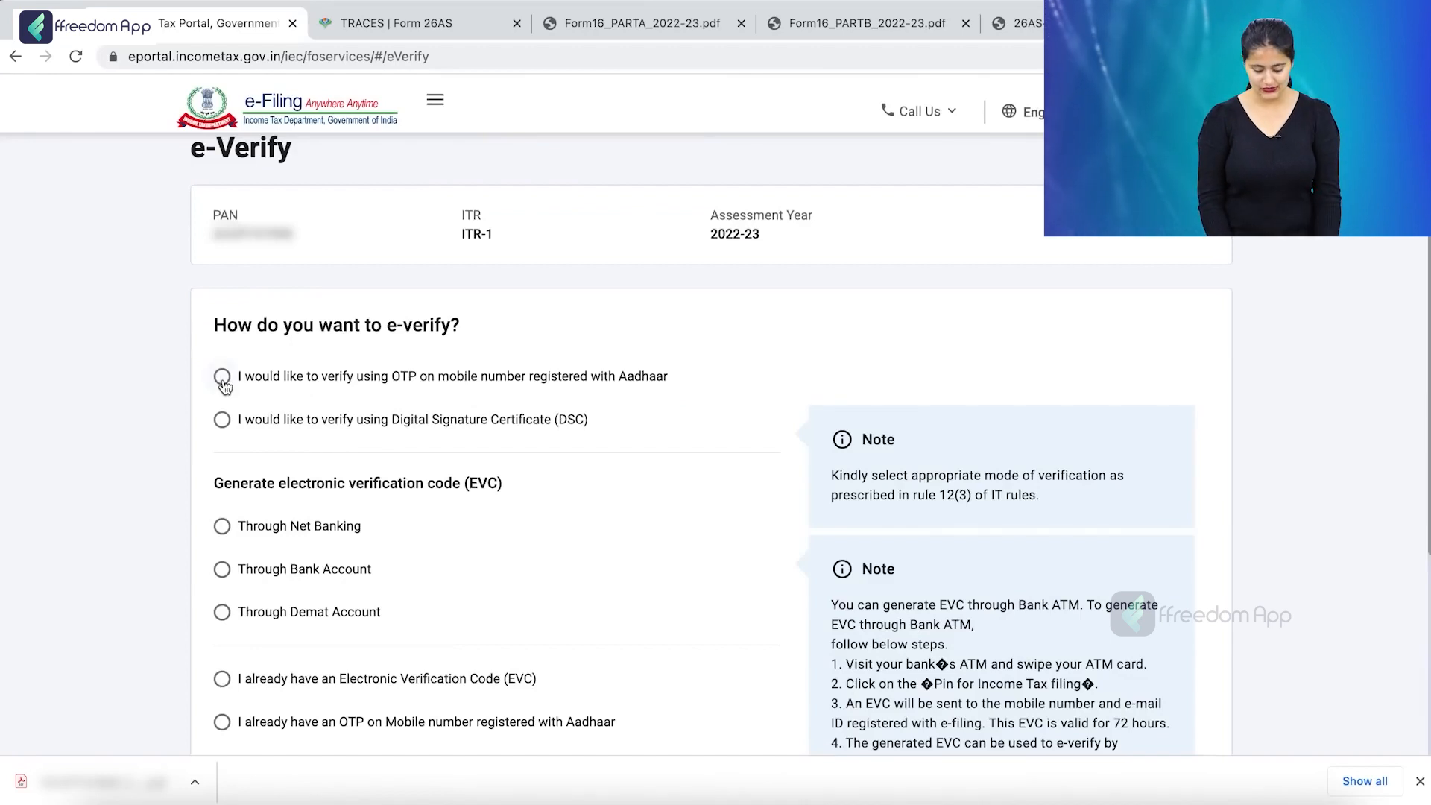
- Choose e-verification by OTP on the Aadhaar-registered mobile number and generate the Aadhaar OTP, agreeing to validate the Aadhaar details
left_click(223, 378)
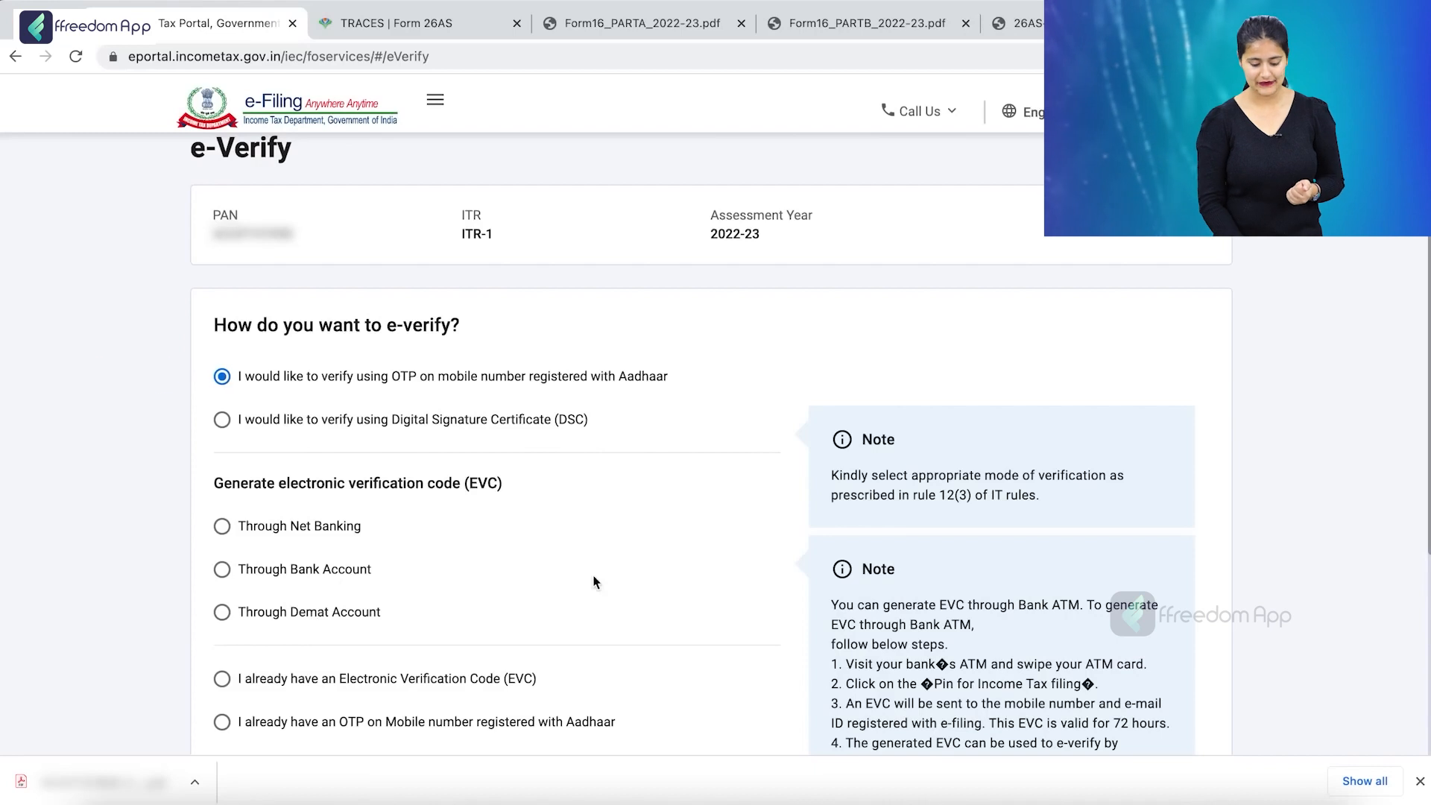
scroll(785, 604, "down", 5)
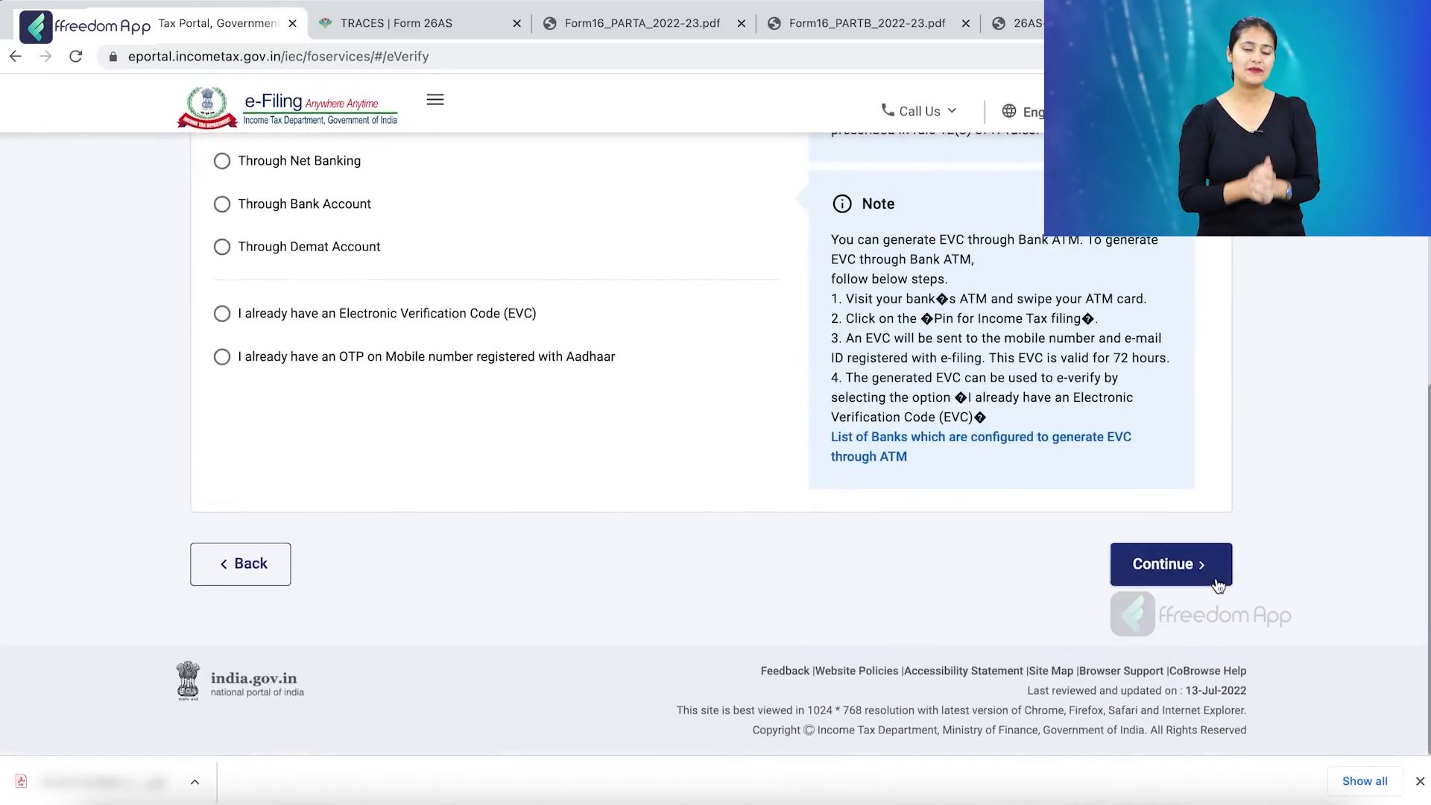
left_click(1163, 563)
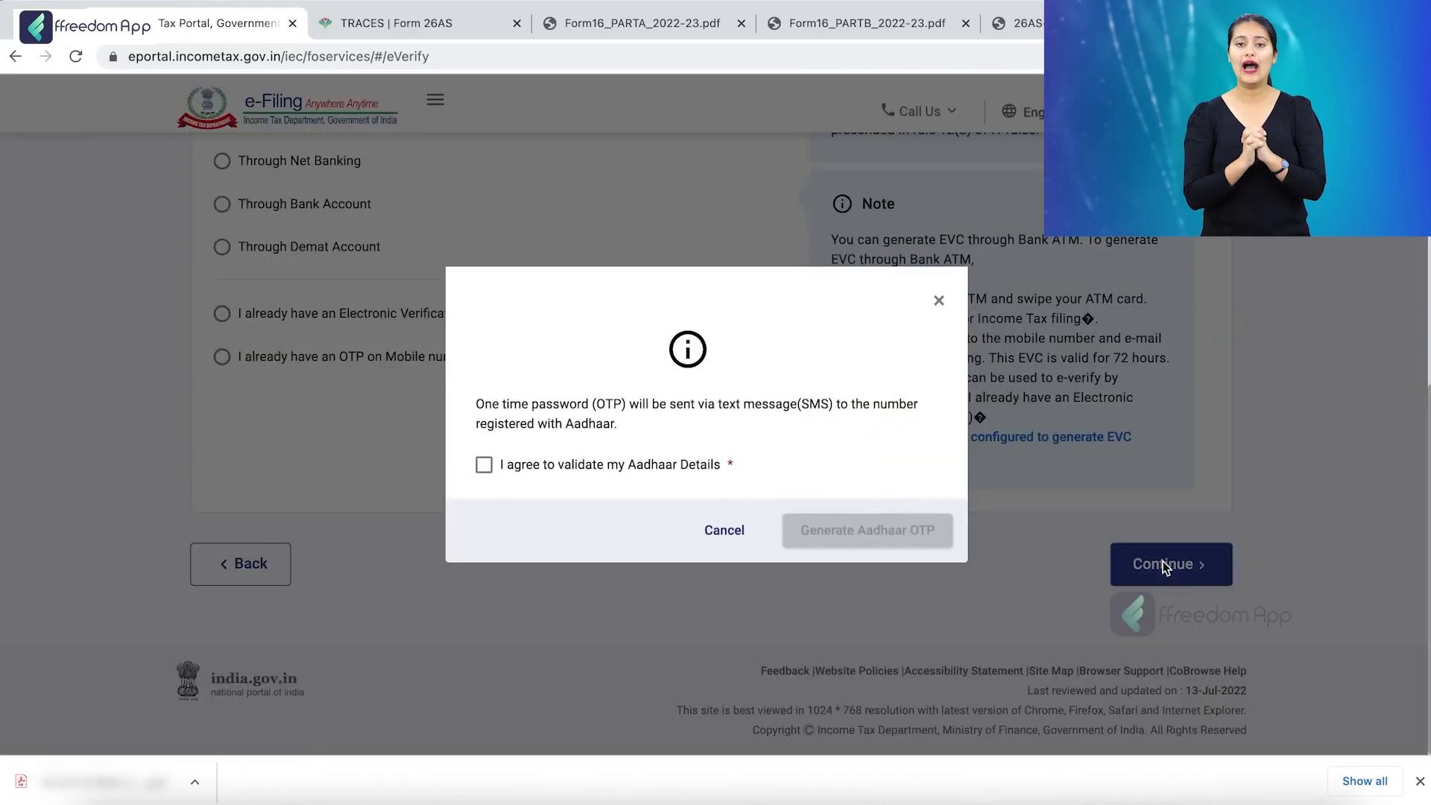
left_click(483, 464)
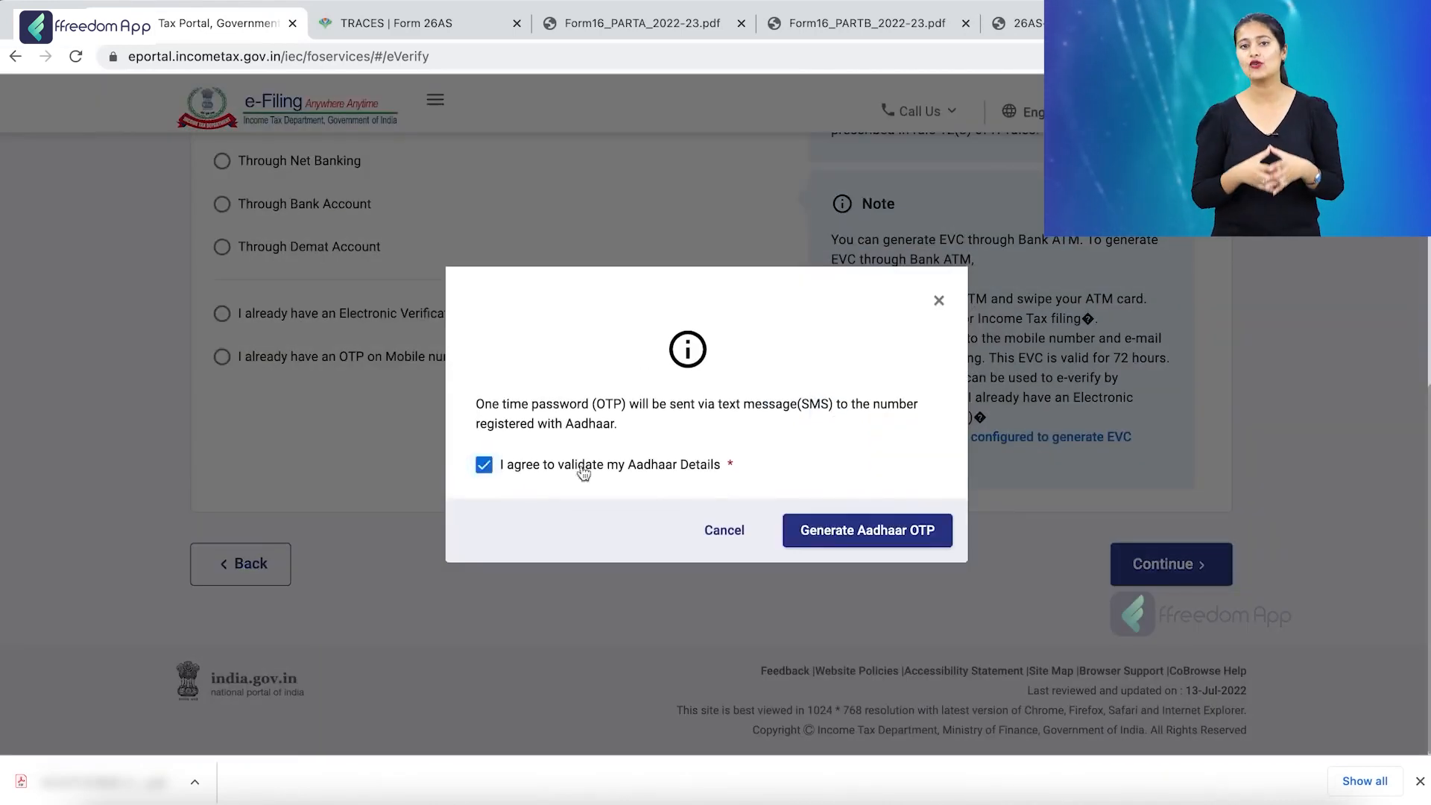
left_click(839, 533)
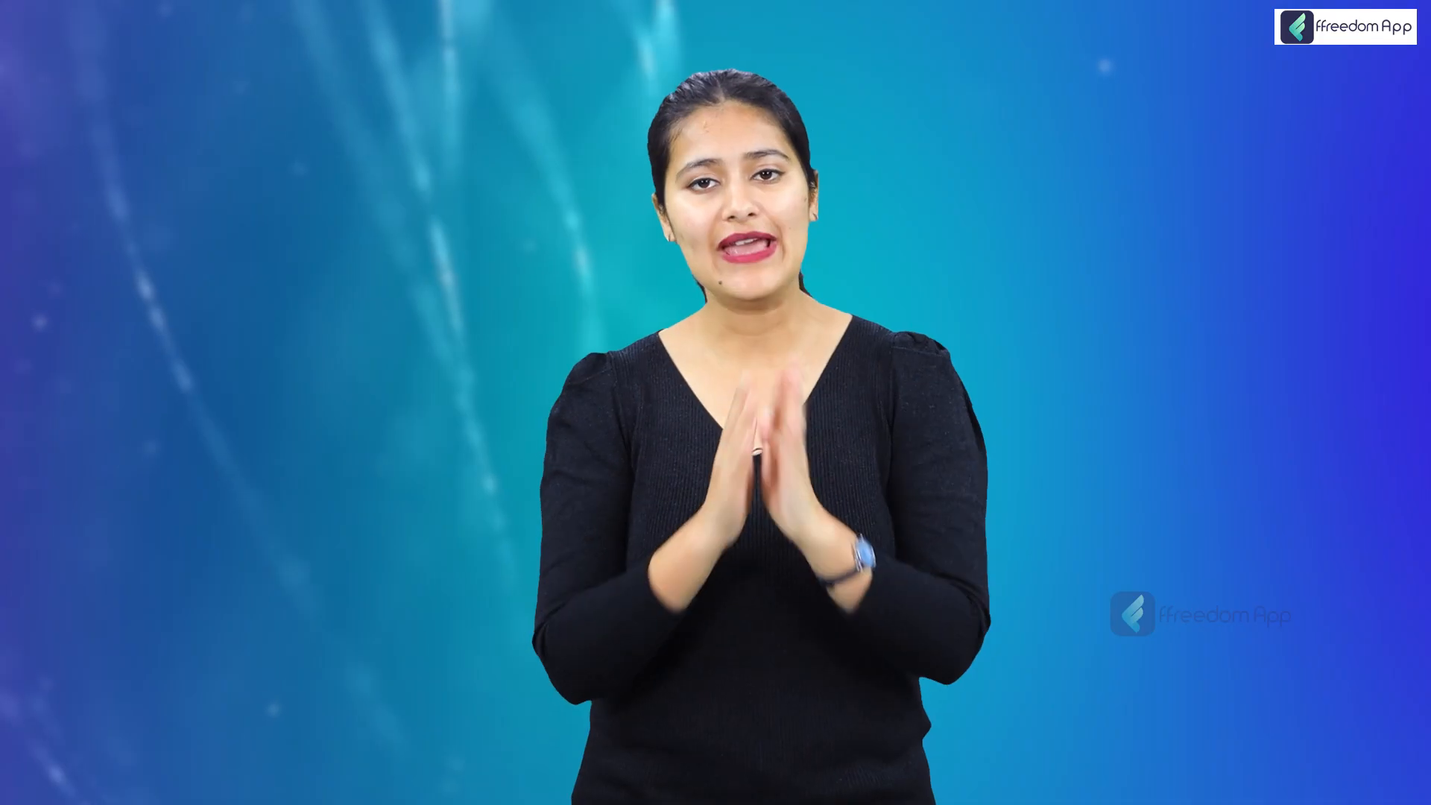